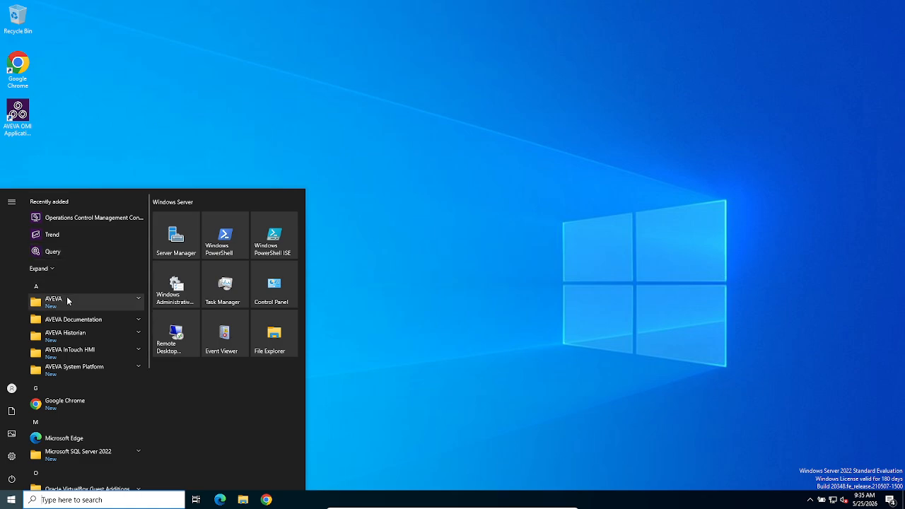
# Launch AVEVA's Enterprise License Manager and choose Google Chrome to open it.
pyautogui.click(138, 300)
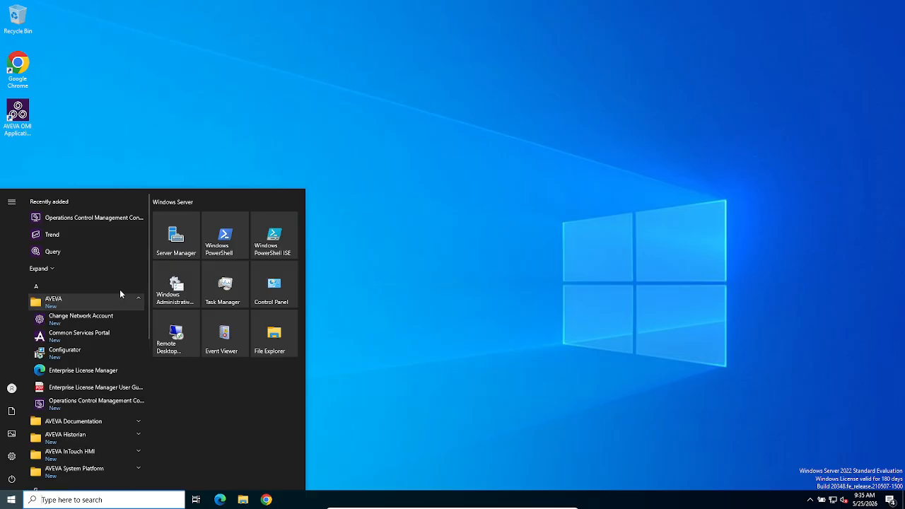
pyautogui.click(92, 371)
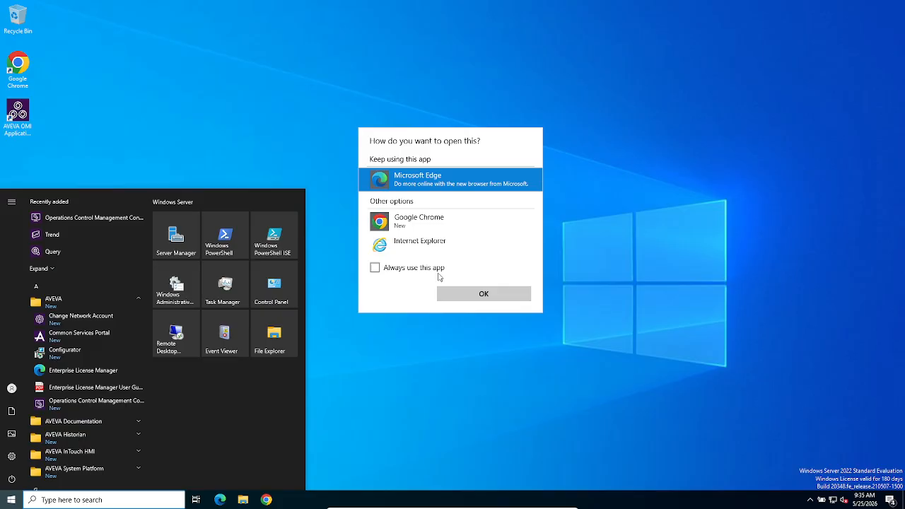
pyautogui.click(438, 224)
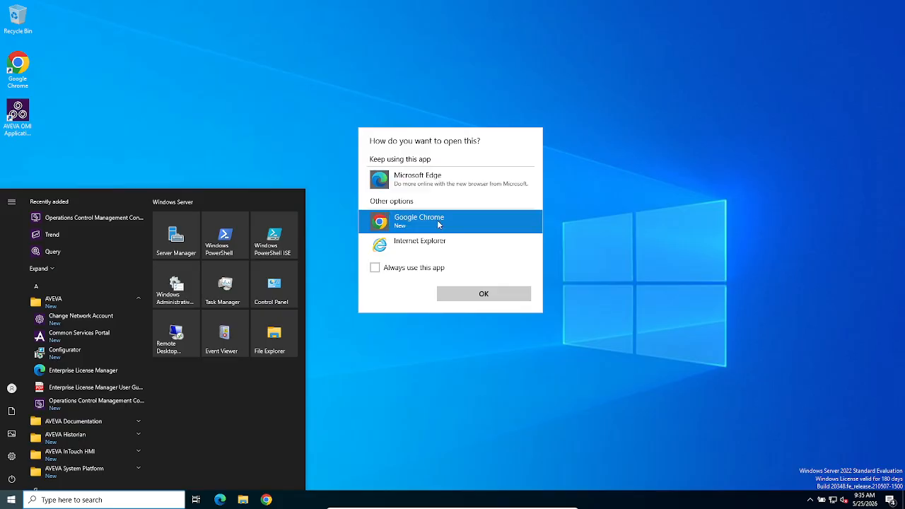
pyautogui.click(466, 300)
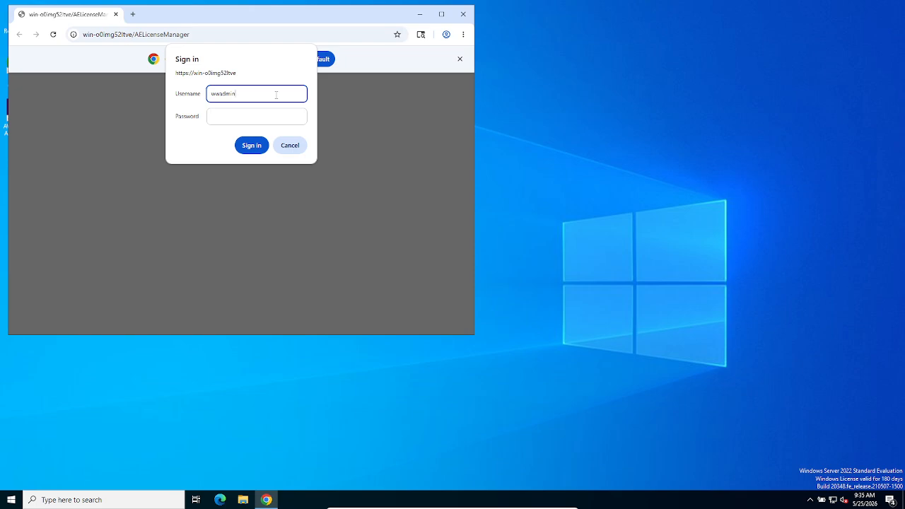
# Sign in as wwadmin with the account password, save the credentials in the browser and maximize its window.
pyautogui.click(281, 116)
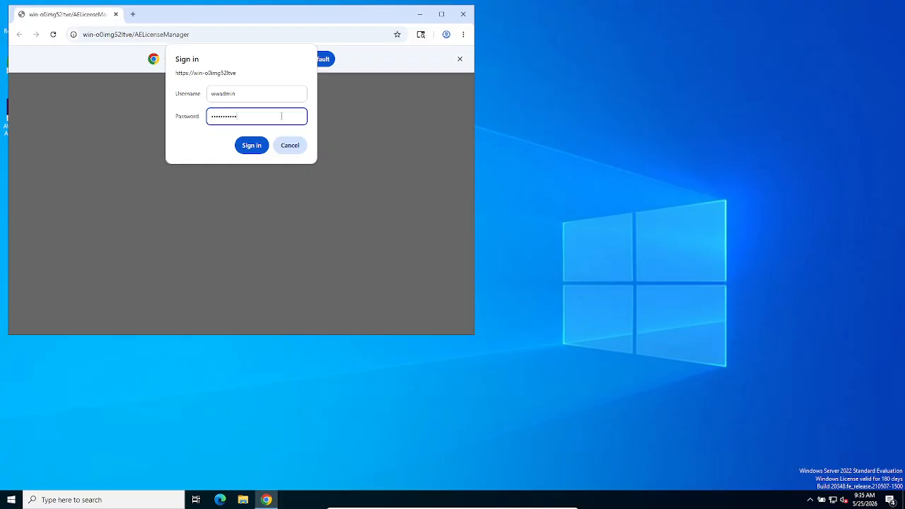
pyautogui.press('Return')
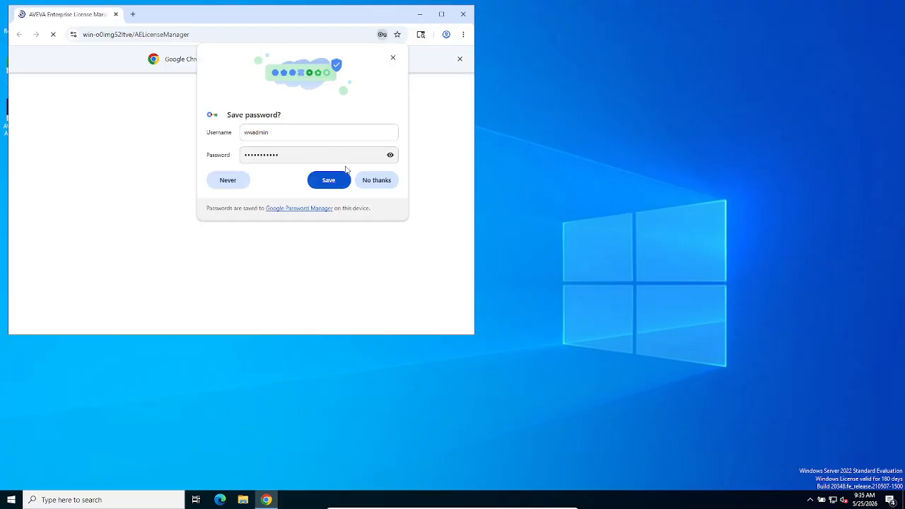
pyautogui.click(338, 181)
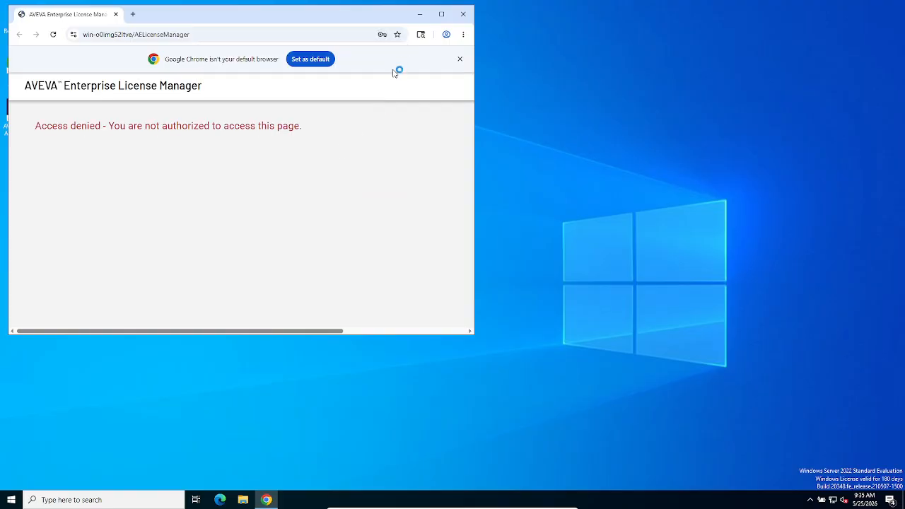
pyautogui.click(443, 14)
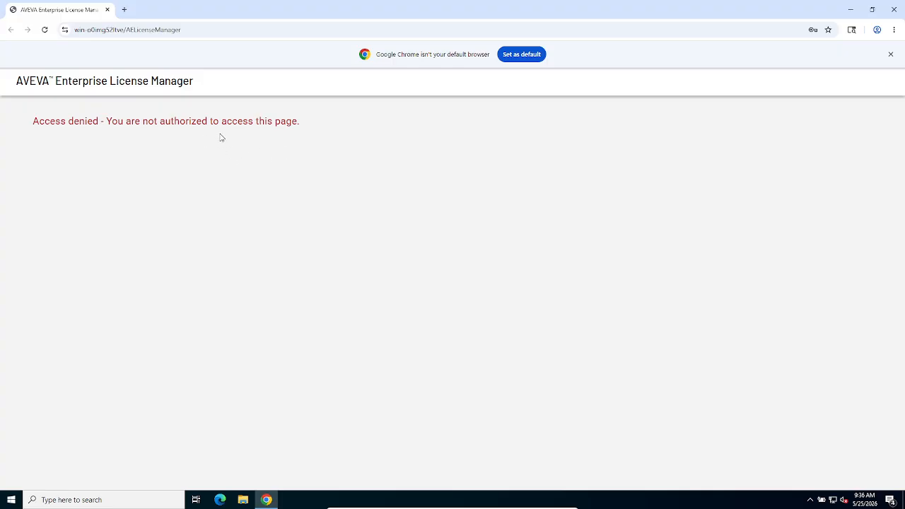
# Set Google Chrome as the default web browser in Windows and close the settings.
pyautogui.click(532, 55)
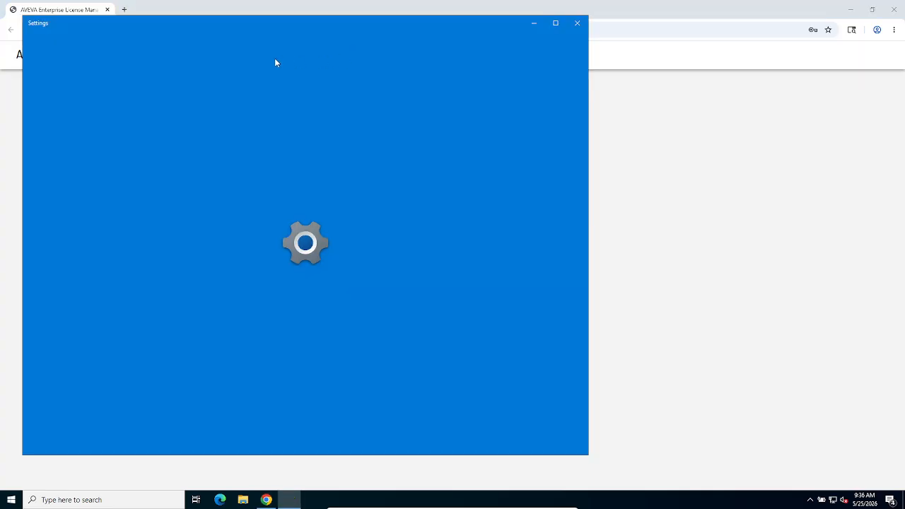
pyautogui.scroll(-2, 325, 315)
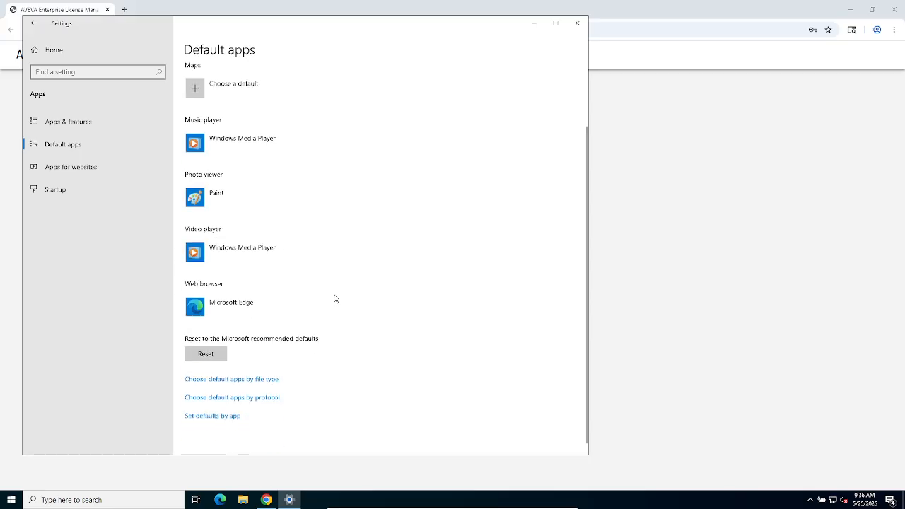
pyautogui.click(279, 305)
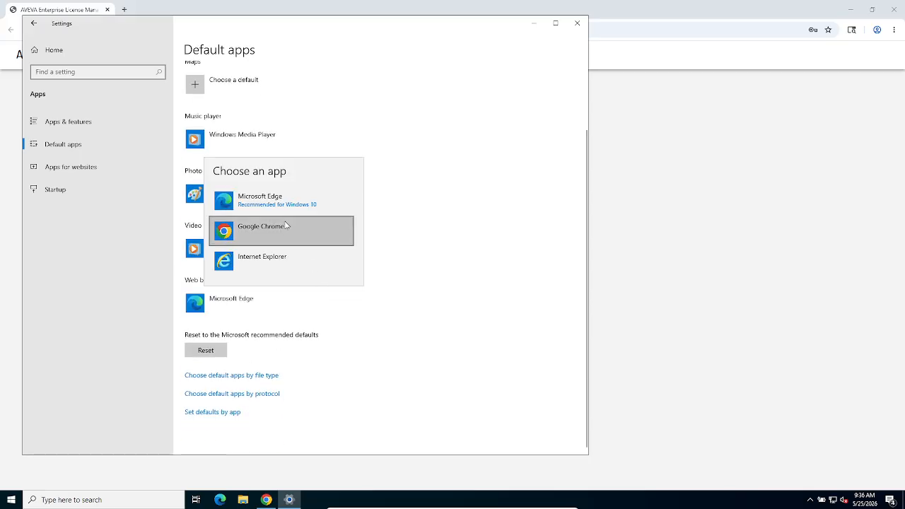
pyautogui.click(287, 226)
pyautogui.click(223, 273)
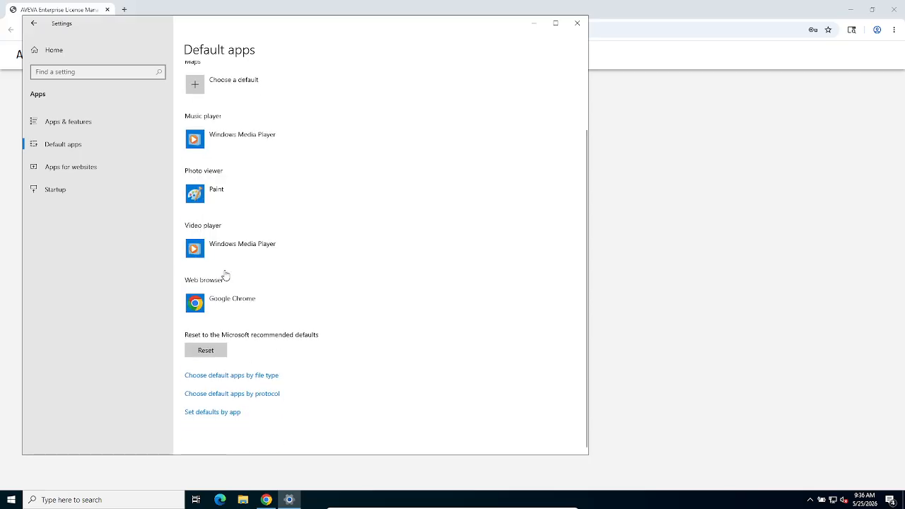
pyautogui.click(577, 22)
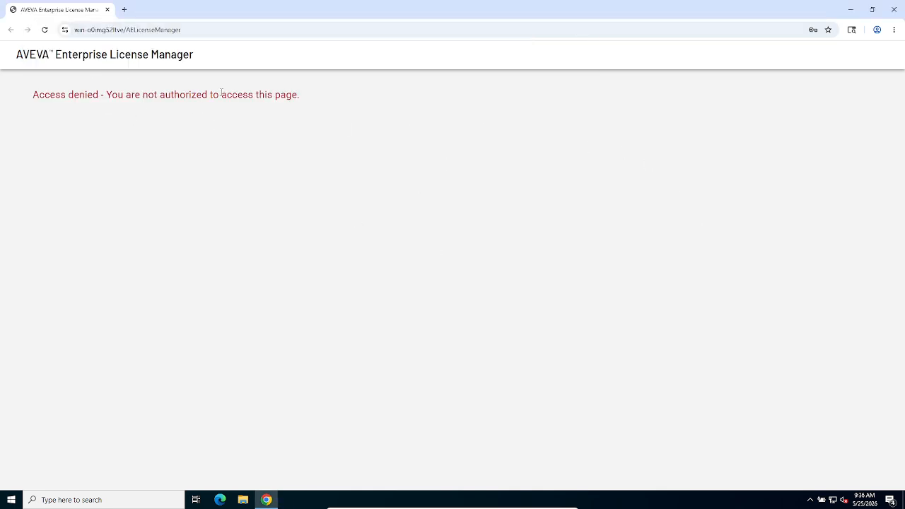
# Search Windows for Computer Management and open it.
pyautogui.click(117, 500)
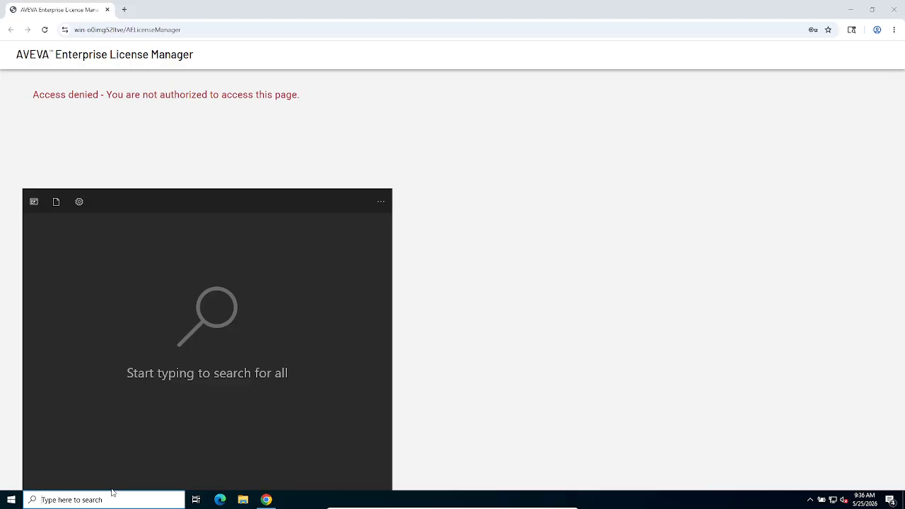
pyautogui.write('conm')
pyautogui.press('BackSpace')
pyautogui.press('BackSpace')
pyautogui.write('m')
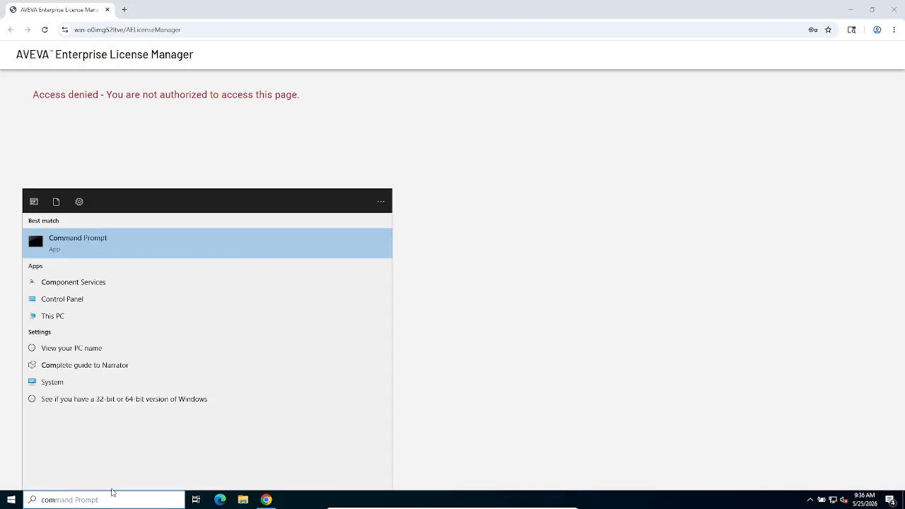
pyautogui.write('p')
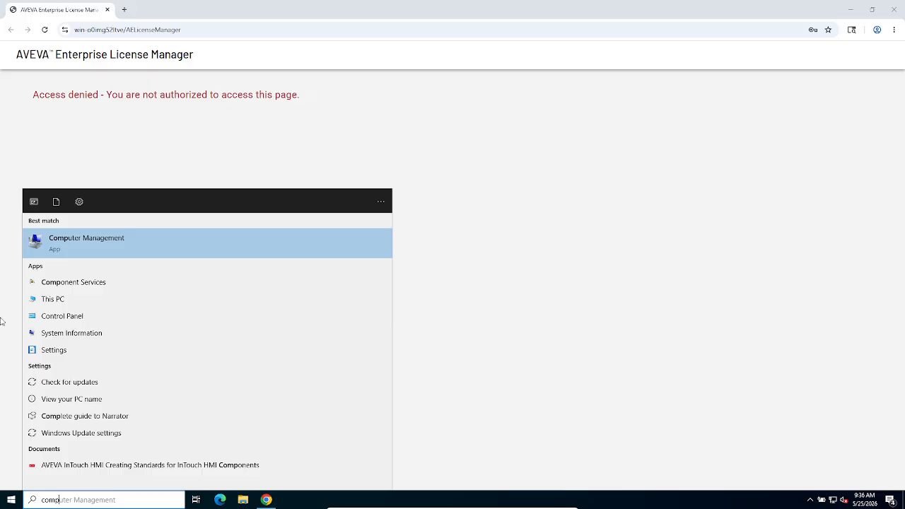
pyautogui.click(146, 239)
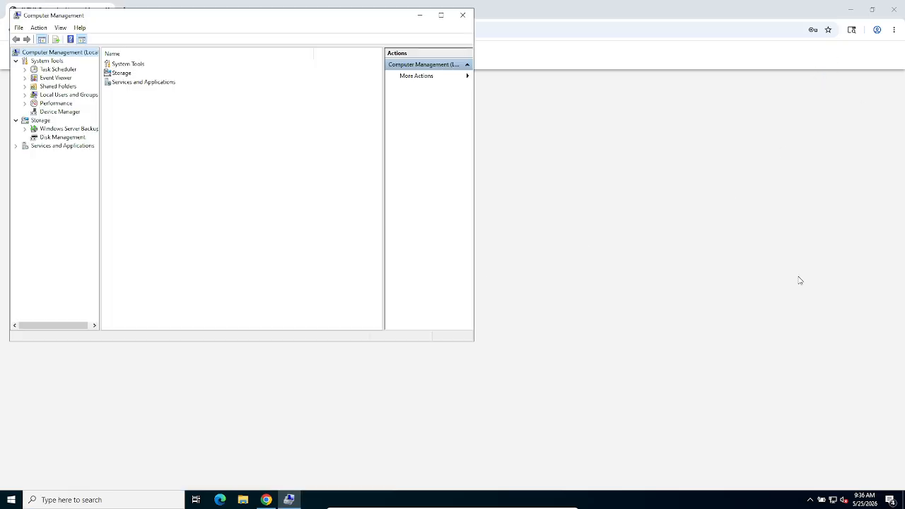
# Locate the wwadmin account among the computer's local users.
pyautogui.click(56, 96)
pyautogui.click(120, 65)
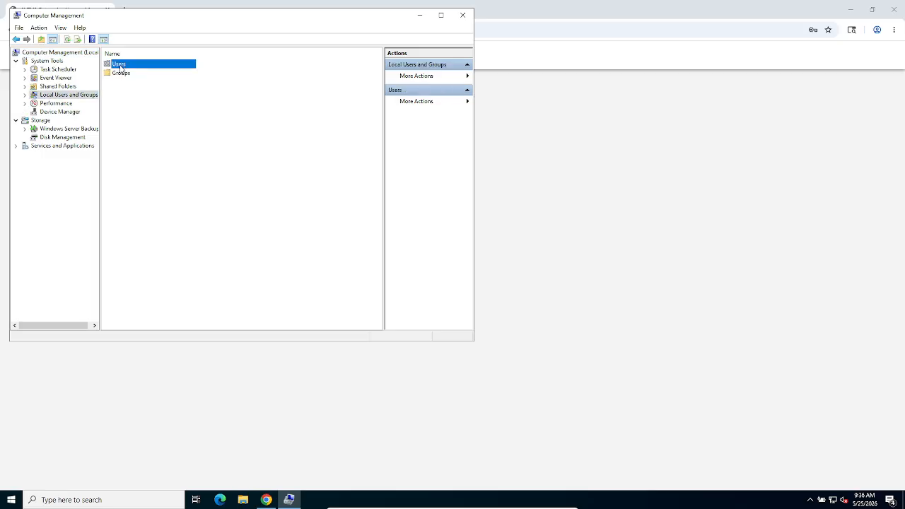
pyautogui.doubleClick(121, 66)
pyautogui.click(126, 110)
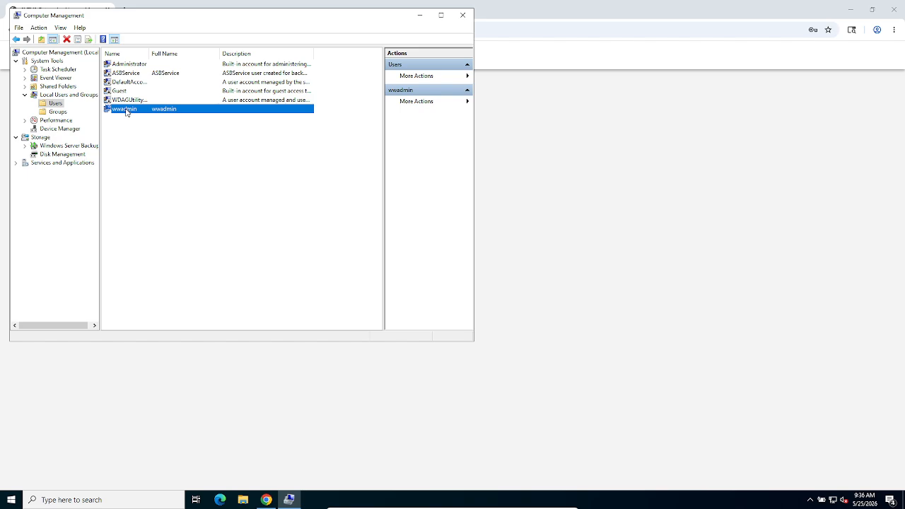
# Add wwadmin as a member of the local AELicMgr group and apply the change.
pyautogui.click(59, 112)
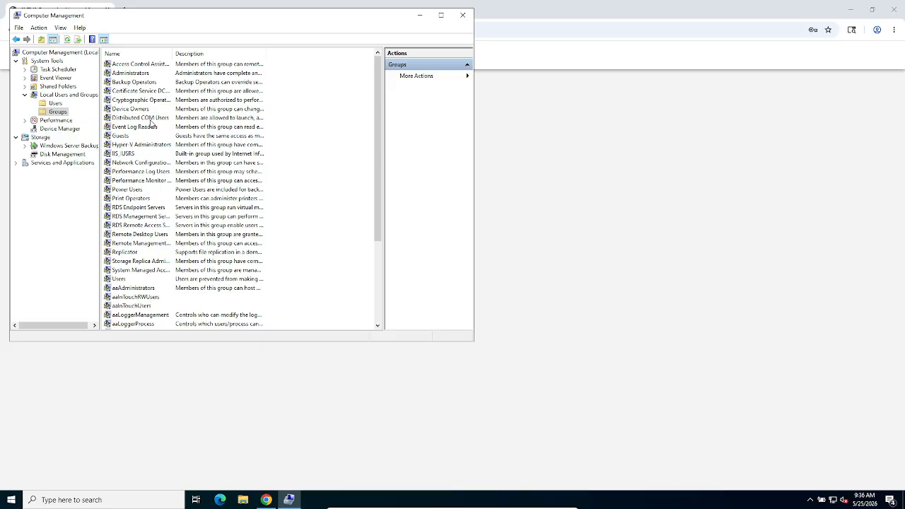
pyautogui.scroll(-4, 150, 126)
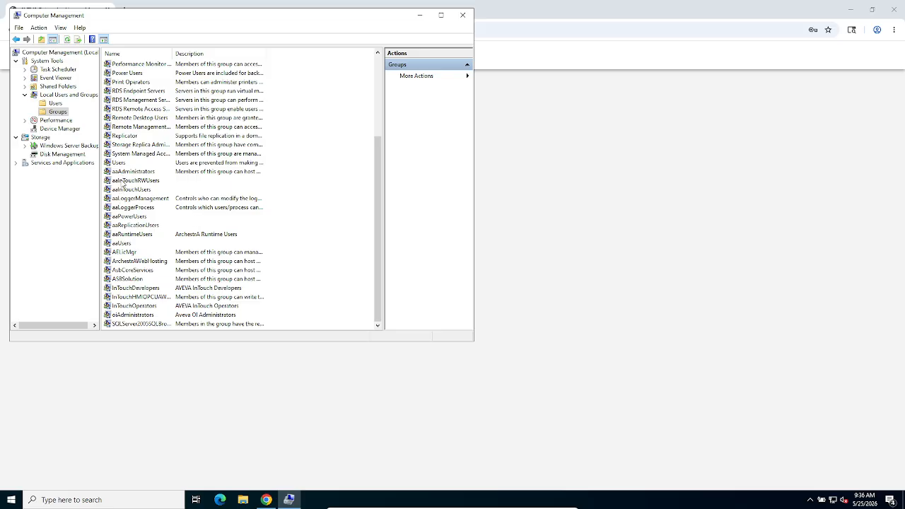
pyautogui.click(119, 252)
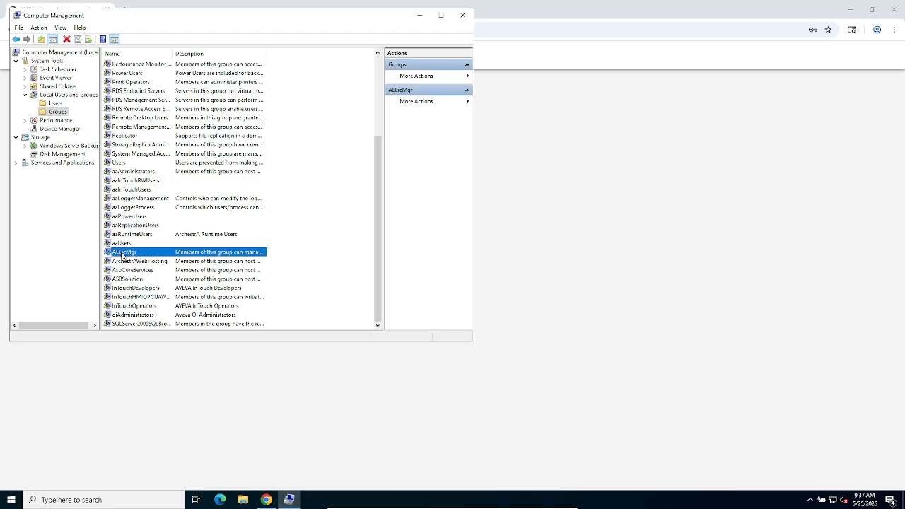
pyautogui.doubleClick(124, 253)
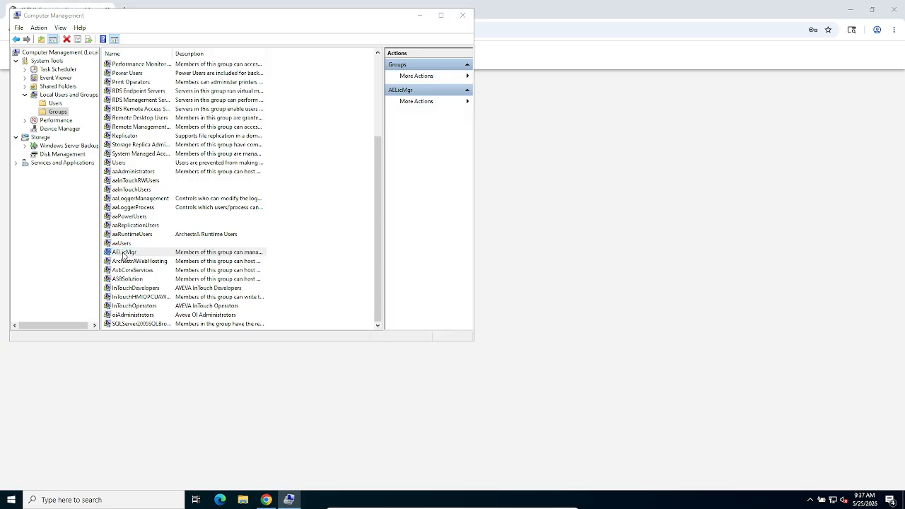
pyautogui.click(177, 252)
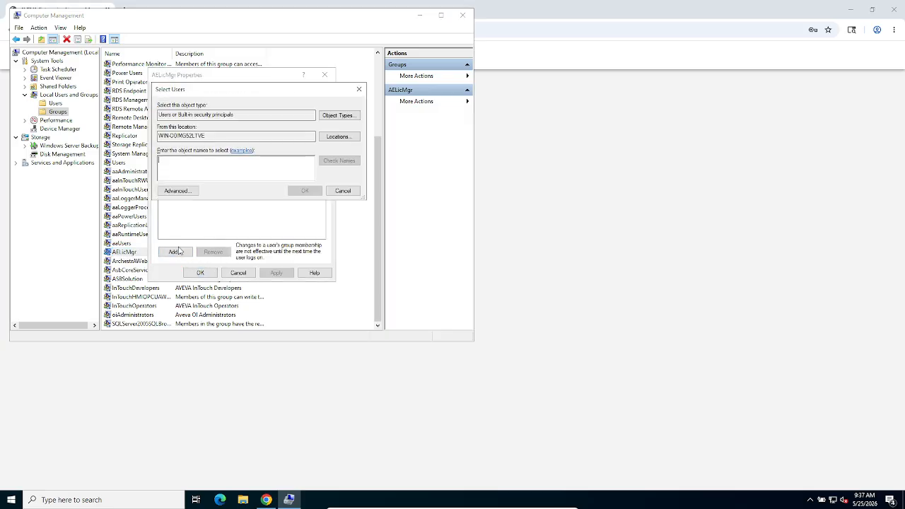
pyautogui.write('wwadmin')
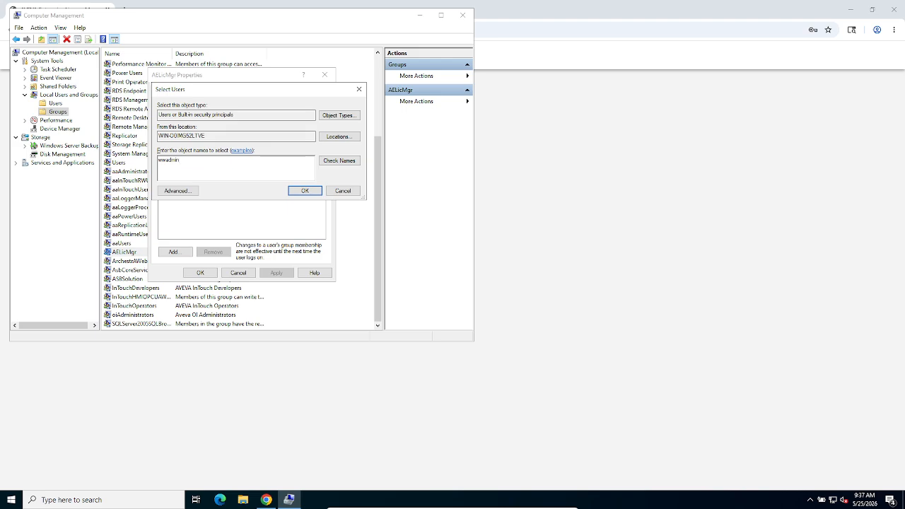
pyautogui.click(304, 191)
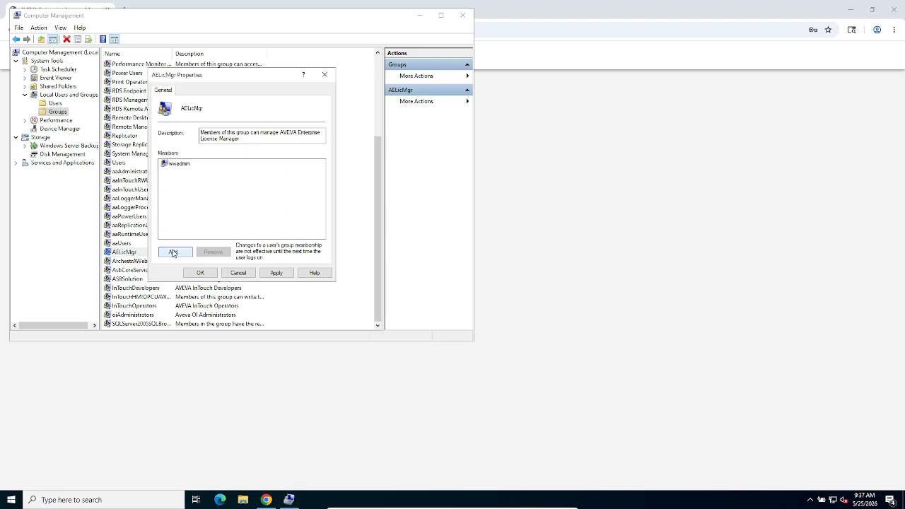
pyautogui.click(276, 273)
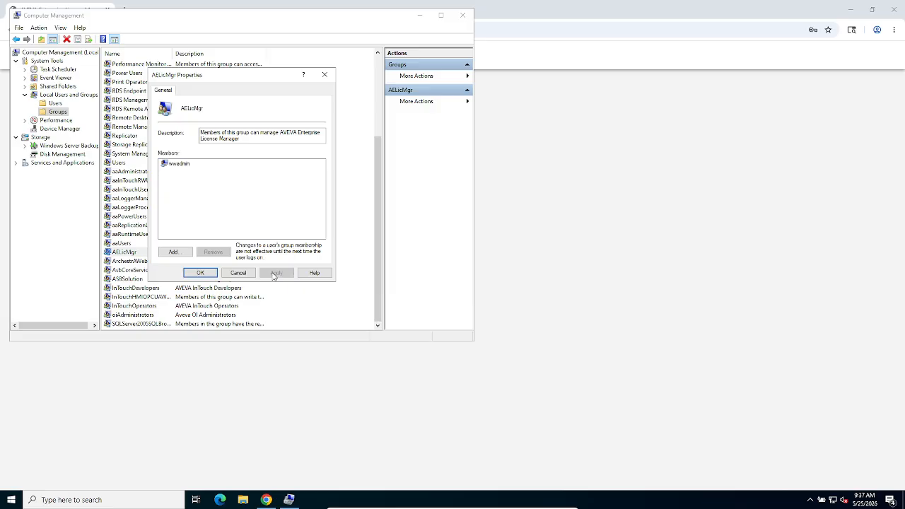
pyautogui.click(201, 273)
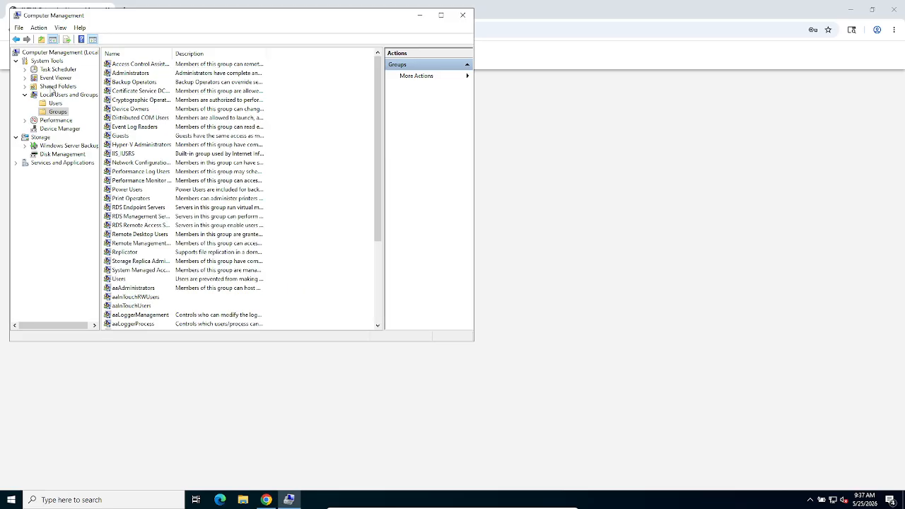
# Check the wwadmin user's group memberships for AELicMgr and close its properties.
pyautogui.click(57, 104)
pyautogui.click(134, 110)
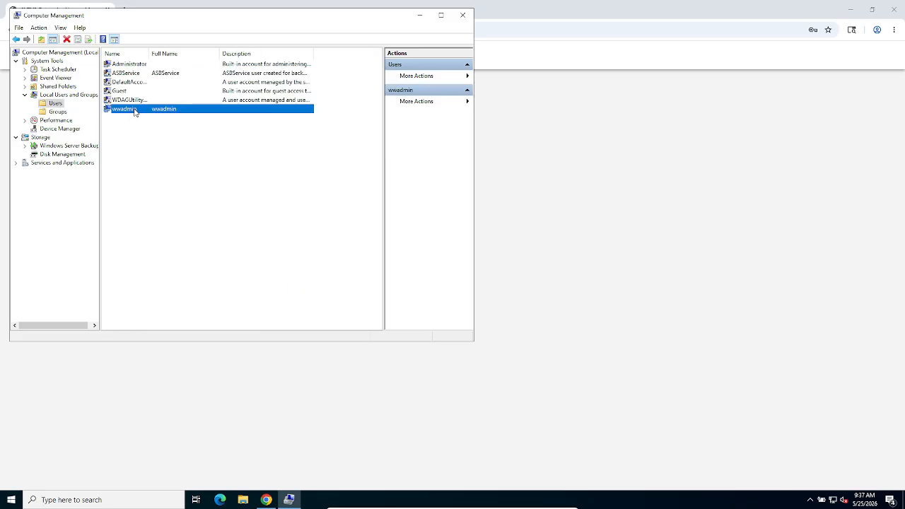
pyautogui.doubleClick(134, 110)
pyautogui.click(203, 100)
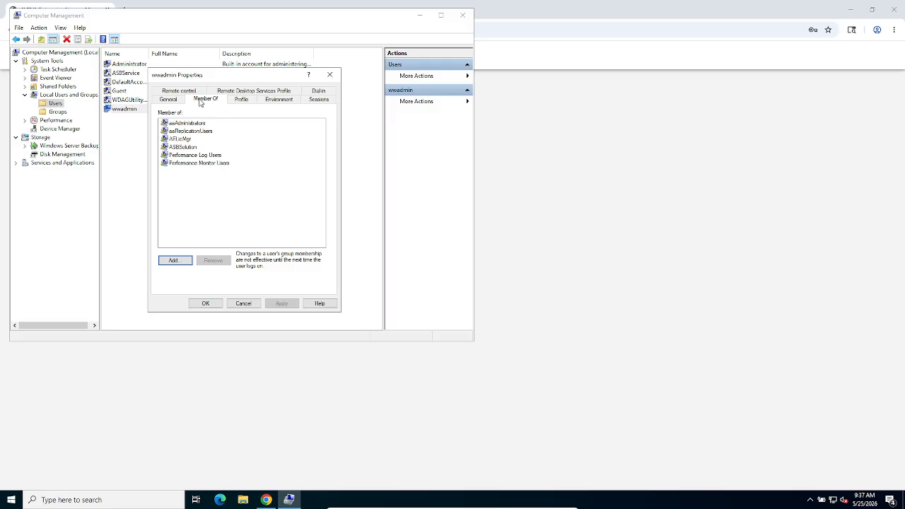
pyautogui.click(186, 140)
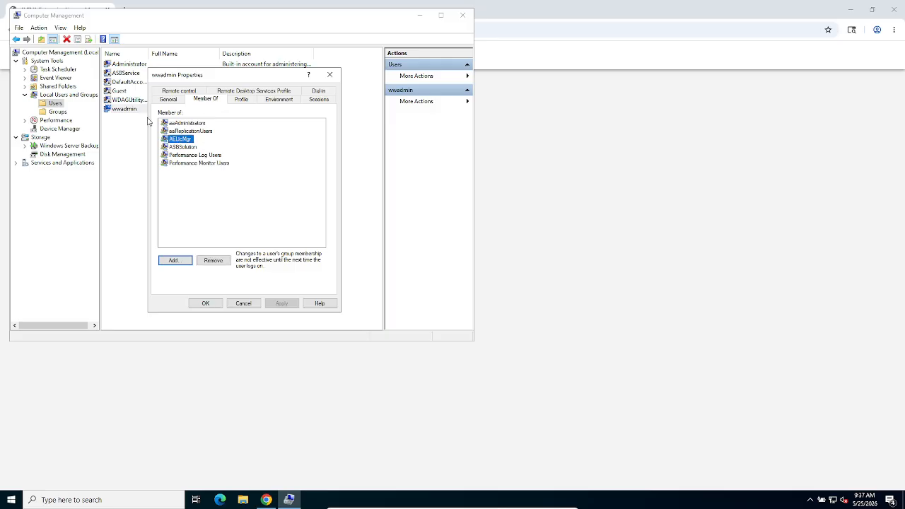
pyautogui.click(330, 74)
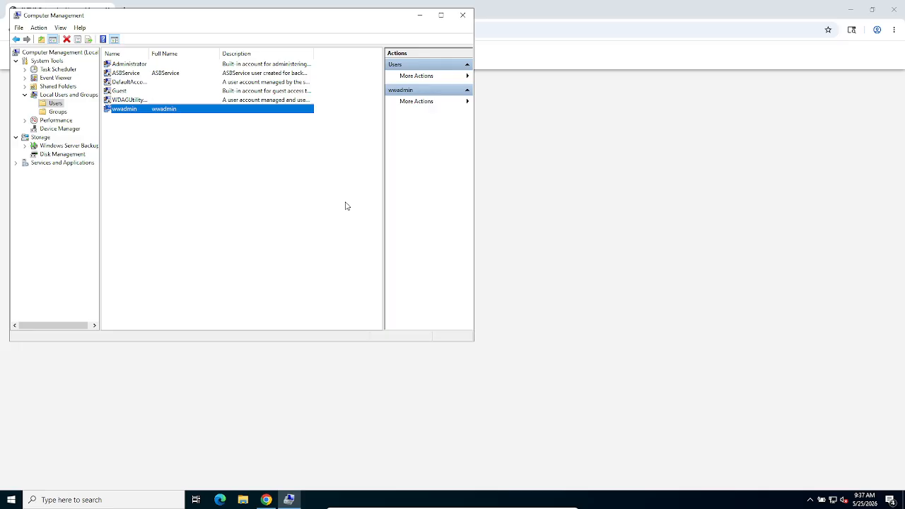
# Close Computer Management and the access-denied browser page, then reopen Enterprise License Manager and sign in as wwadmin with the saved credentials.
pyautogui.click(463, 15)
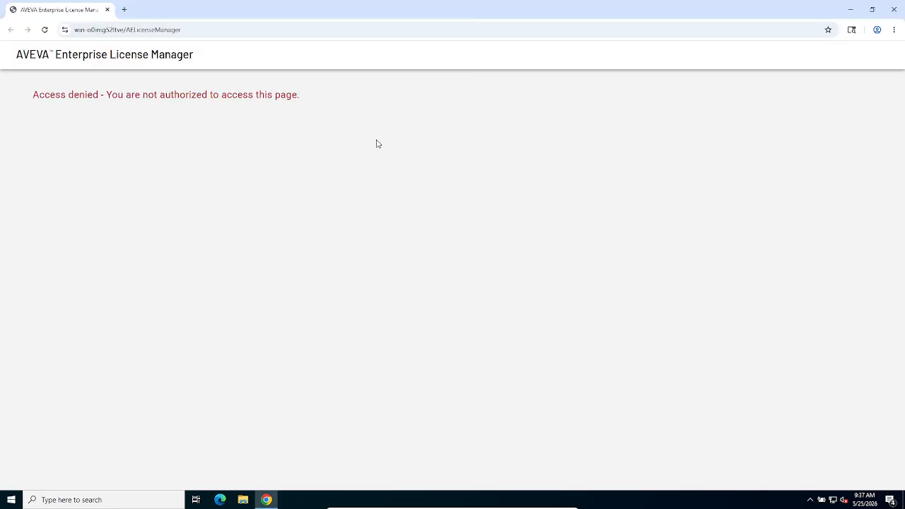
pyautogui.click(894, 9)
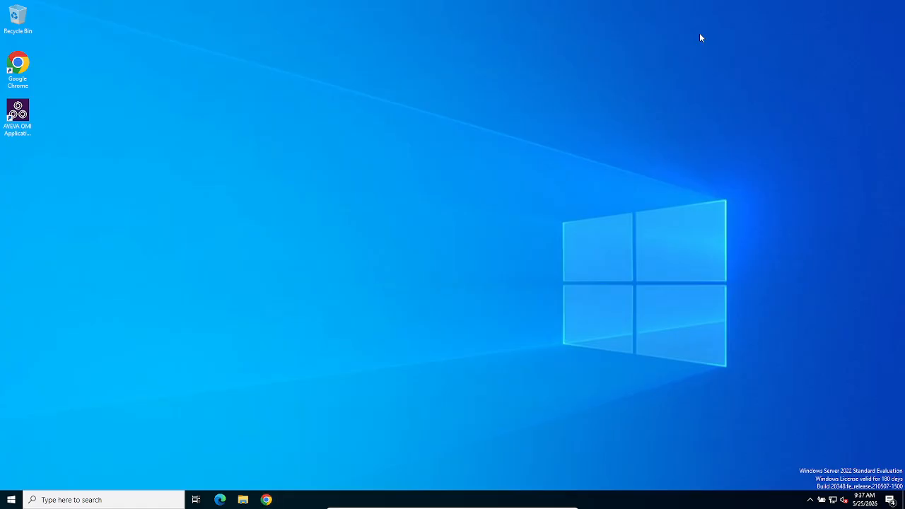
pyautogui.click(11, 500)
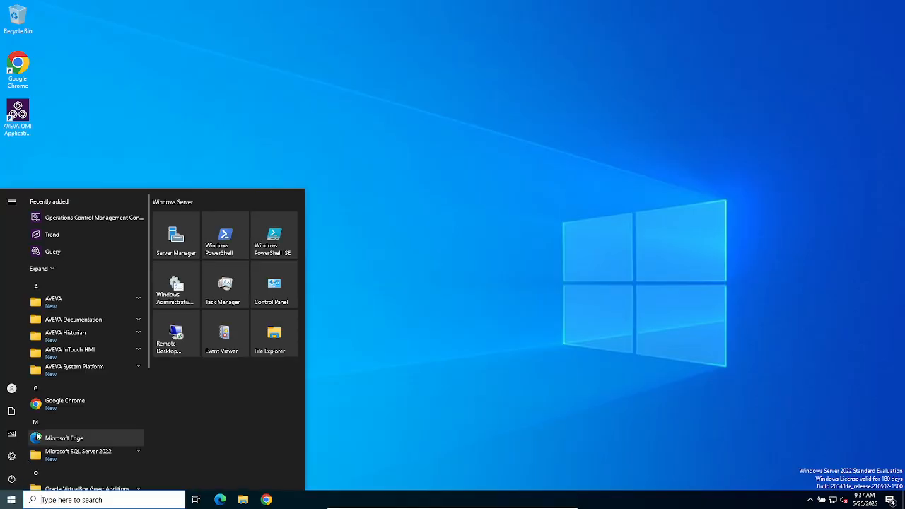
pyautogui.click(76, 302)
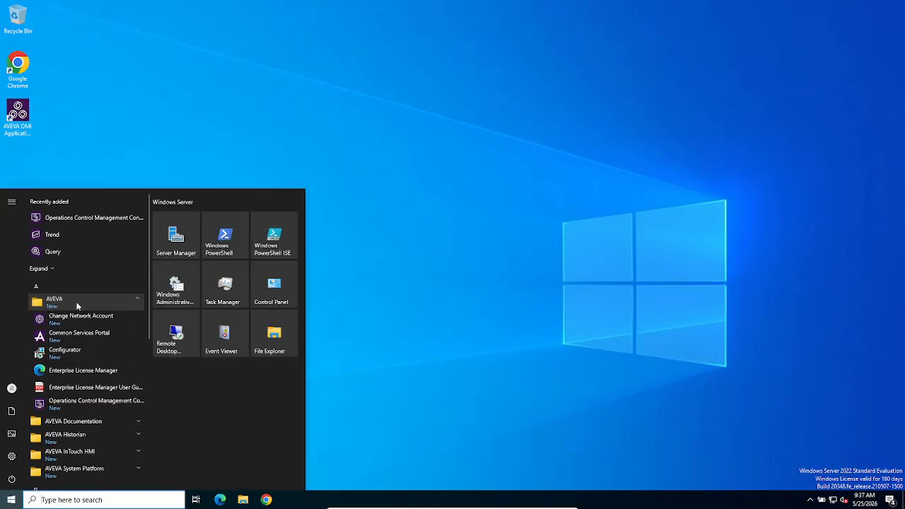
pyautogui.click(79, 370)
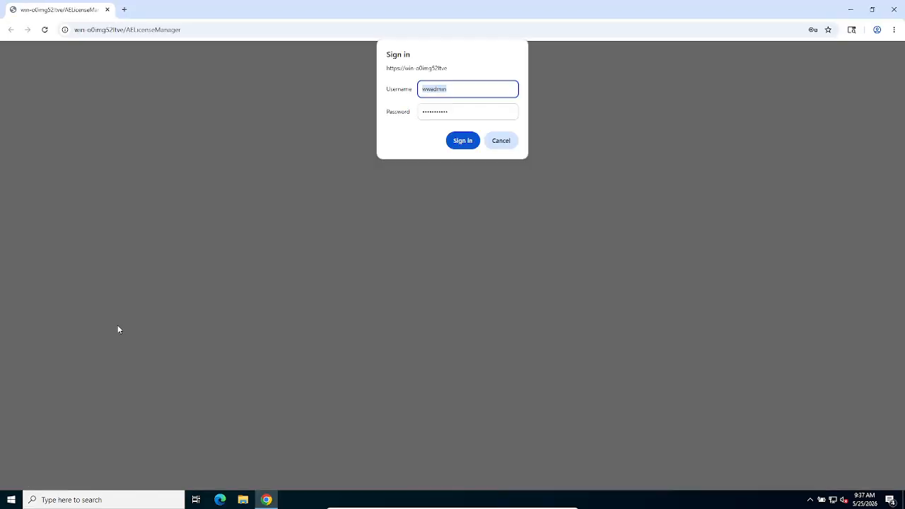
pyautogui.click(461, 144)
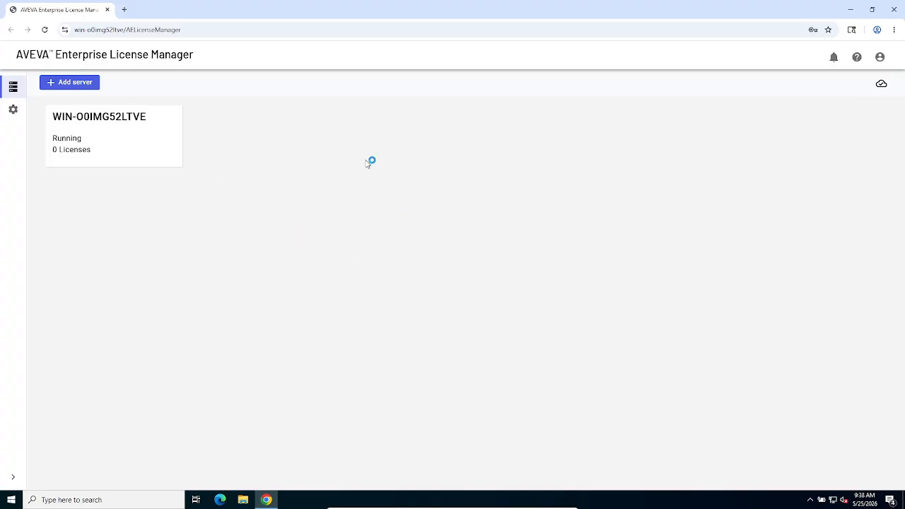
# Open the WIN-O0IMG52LTVE license server and review its name, license summary and usage summary.
pyautogui.click(101, 142)
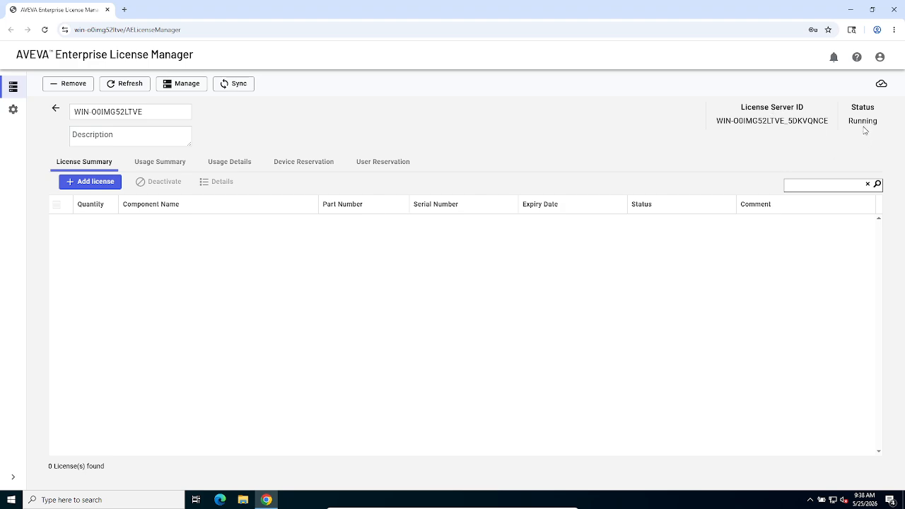
pyautogui.tripleClick(150, 112)
pyautogui.click(275, 130)
pyautogui.click(159, 165)
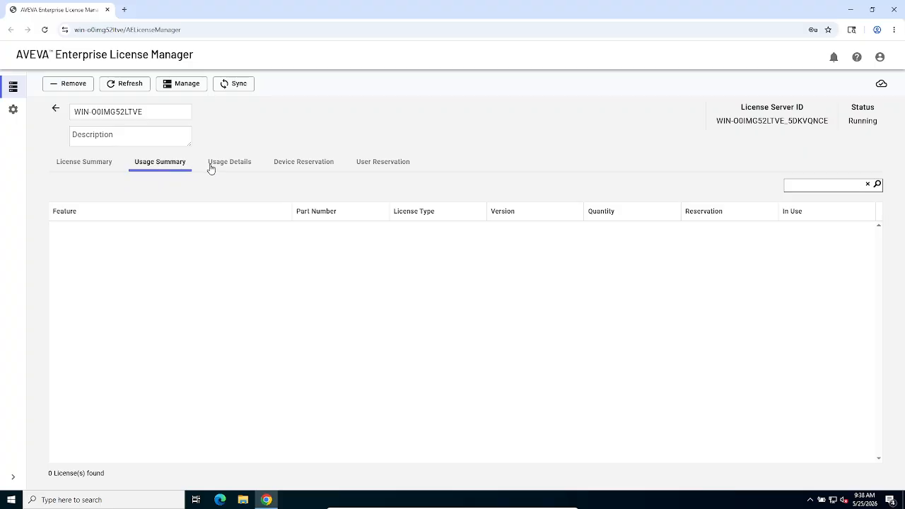
pyautogui.click(86, 167)
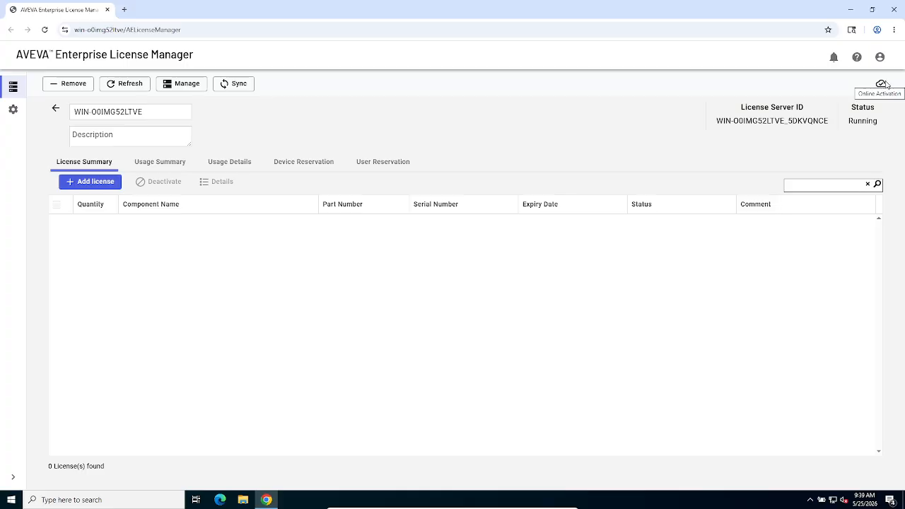
# Try Offline Activation in the license manager configuration and switch back to Online Activation.
pyautogui.click(882, 84)
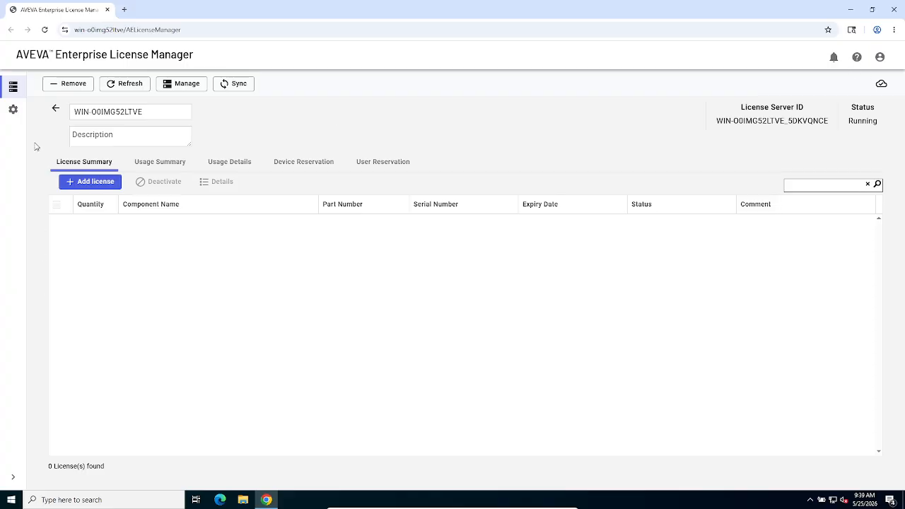
pyautogui.click(13, 111)
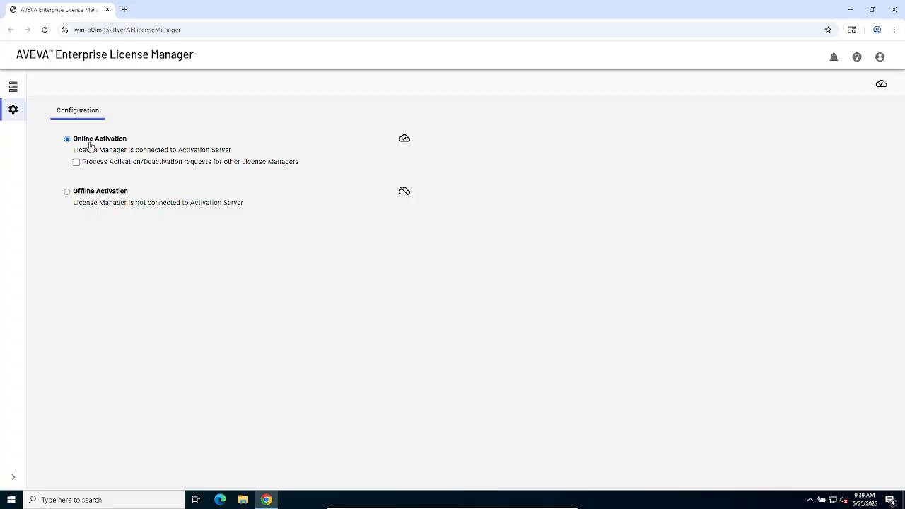
pyautogui.click(97, 192)
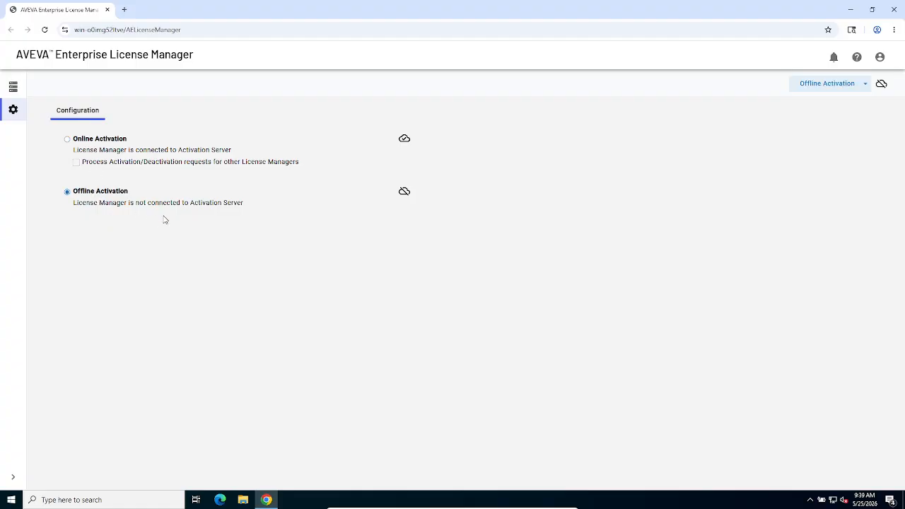
pyautogui.click(67, 140)
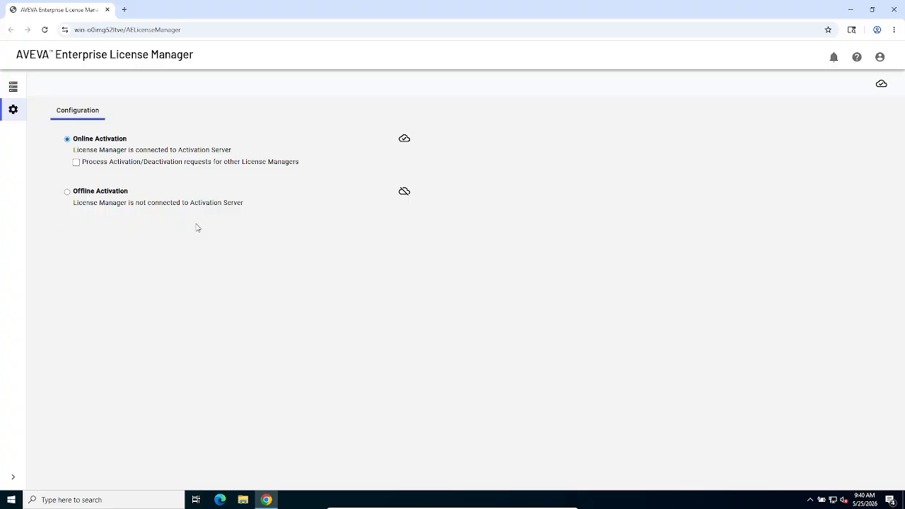
# Return to the WIN-O0IMG52LTVE server and examine its Redundancy, Redundancy Repair and Maintenance management options, then close them.
pyautogui.click(14, 89)
pyautogui.click(80, 127)
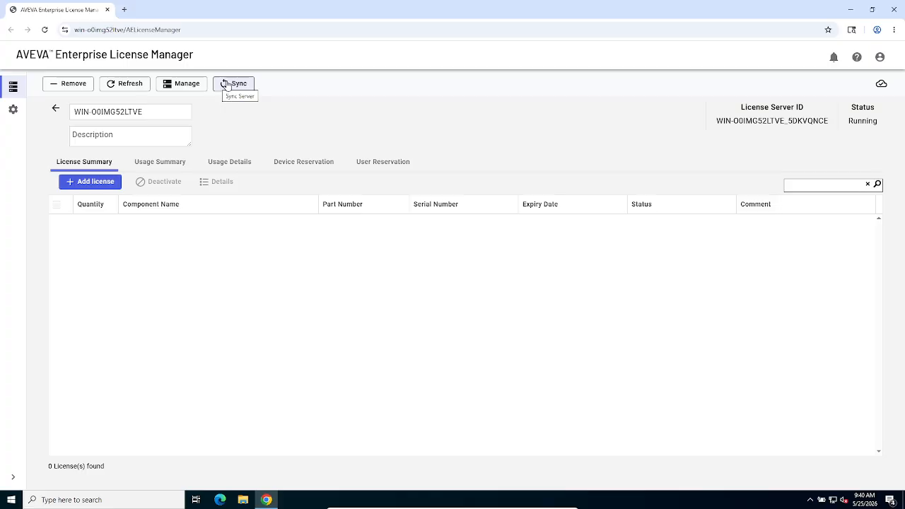
pyautogui.click(183, 89)
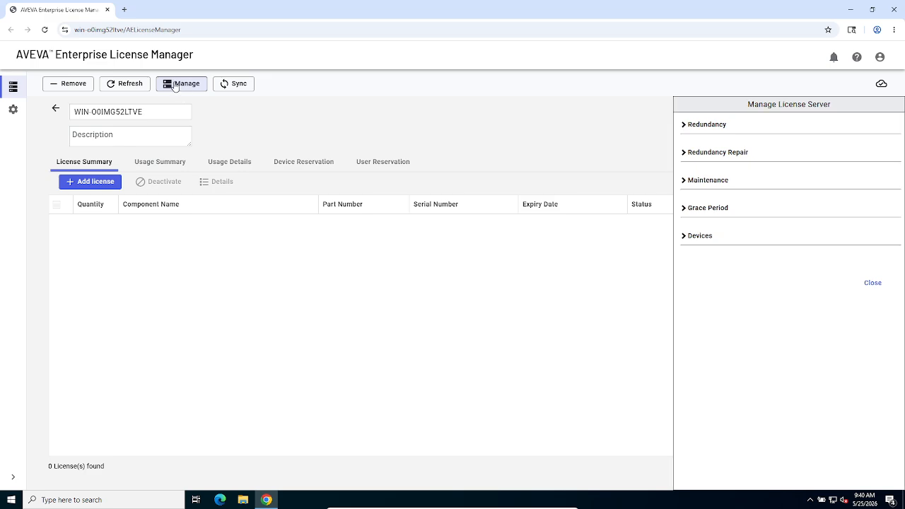
pyautogui.click(684, 129)
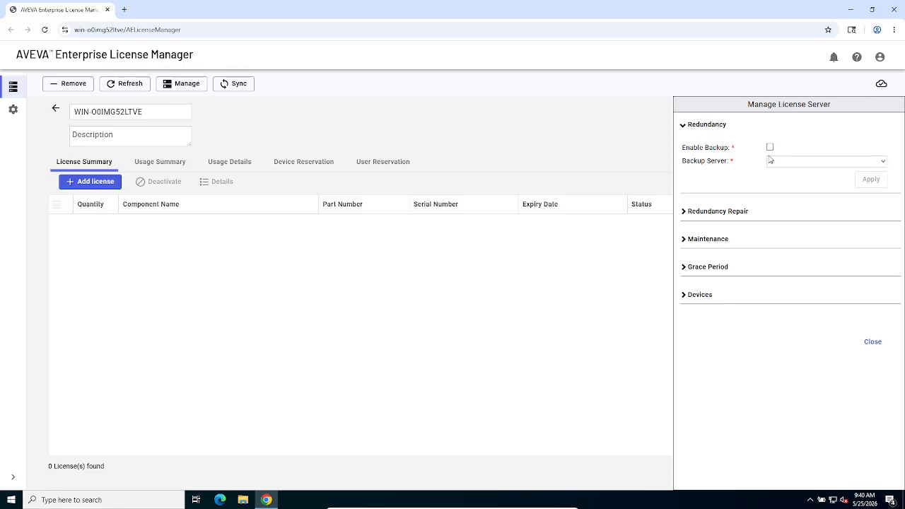
pyautogui.click(683, 214)
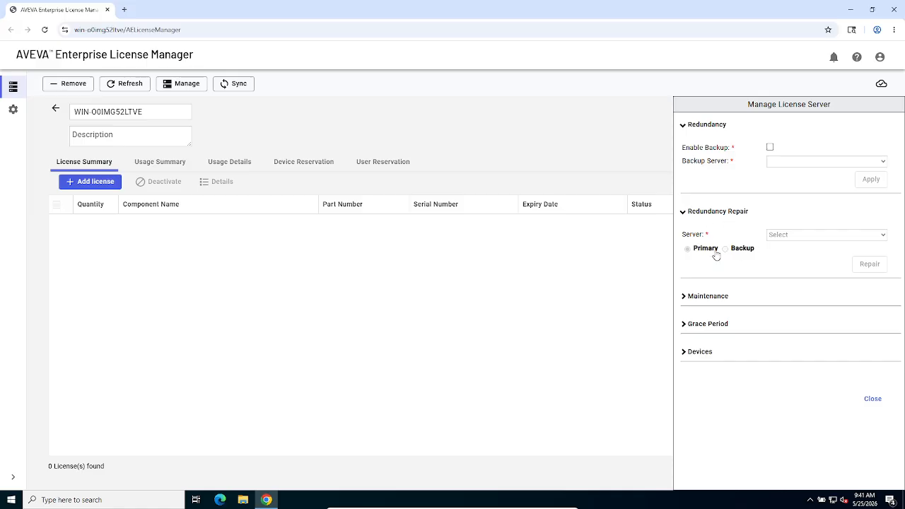
pyautogui.click(690, 297)
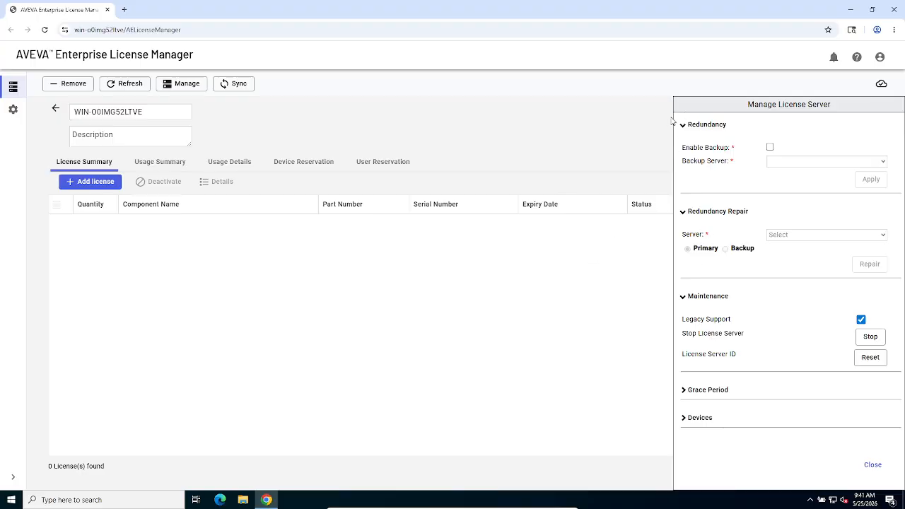
pyautogui.click(200, 84)
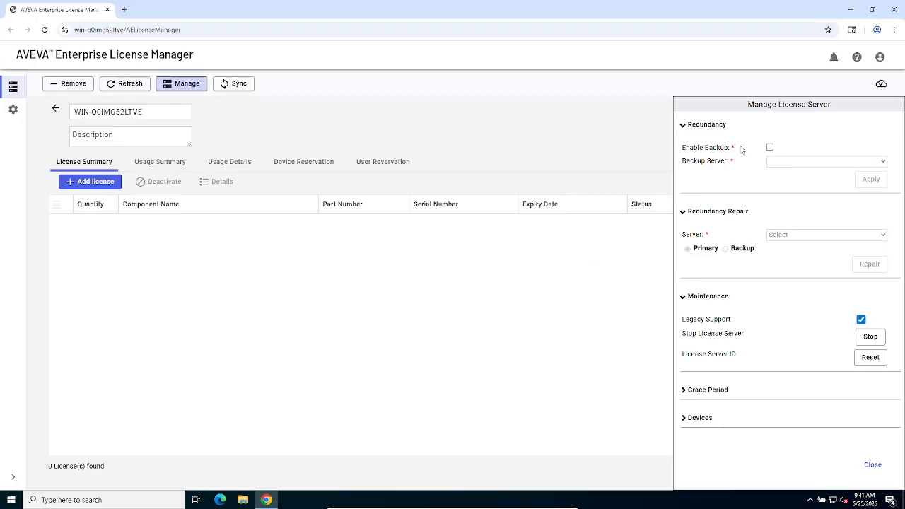
pyautogui.click(871, 465)
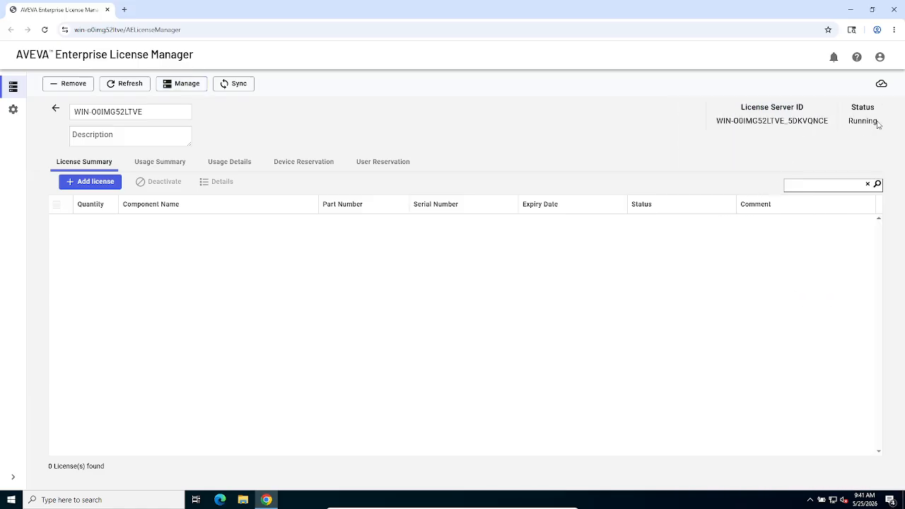
# Check the license server's running status and examine its Maintenance and Grace Period management options.
pyautogui.moveTo(877, 124); pyautogui.dragTo(834, 125)
pyautogui.click(188, 83)
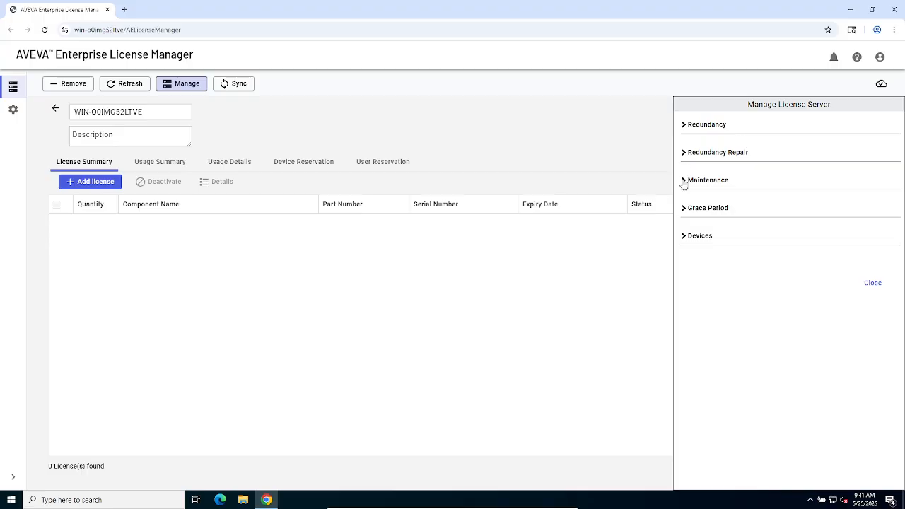
pyautogui.click(684, 183)
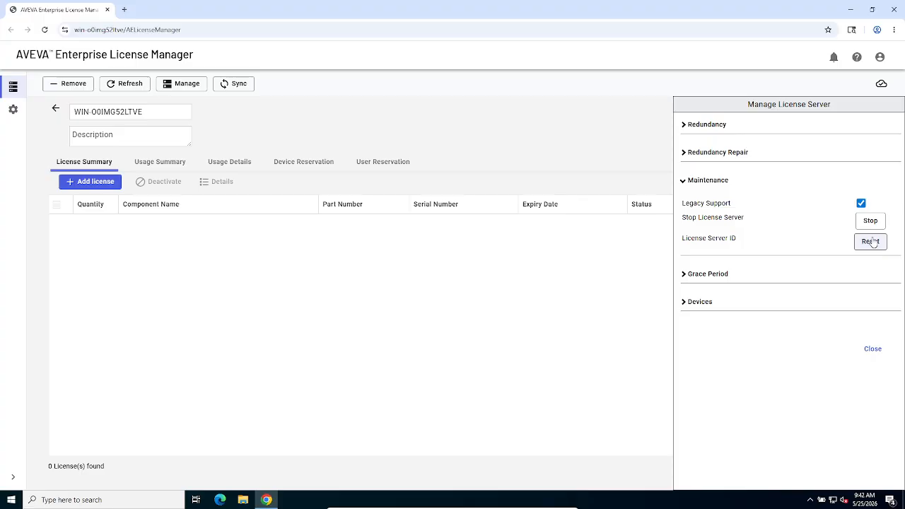
pyautogui.click(685, 183)
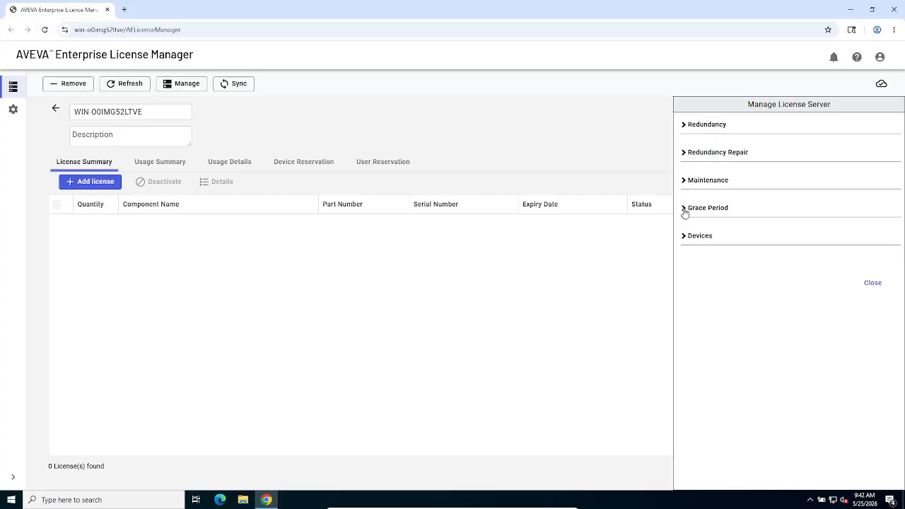
pyautogui.click(685, 211)
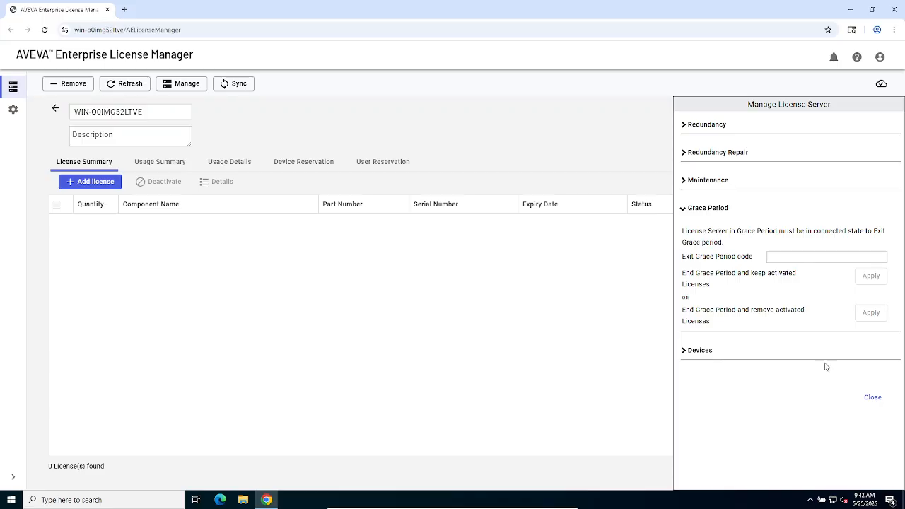
pyautogui.click(877, 395)
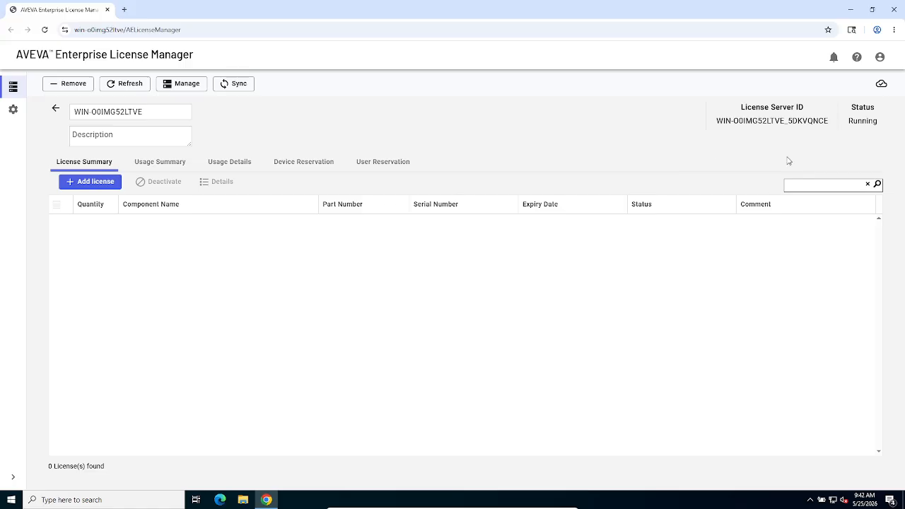
# Reopen the server's management options and examine the Exit Grace Period code field and the choices for ending the grace period.
pyautogui.click(176, 87)
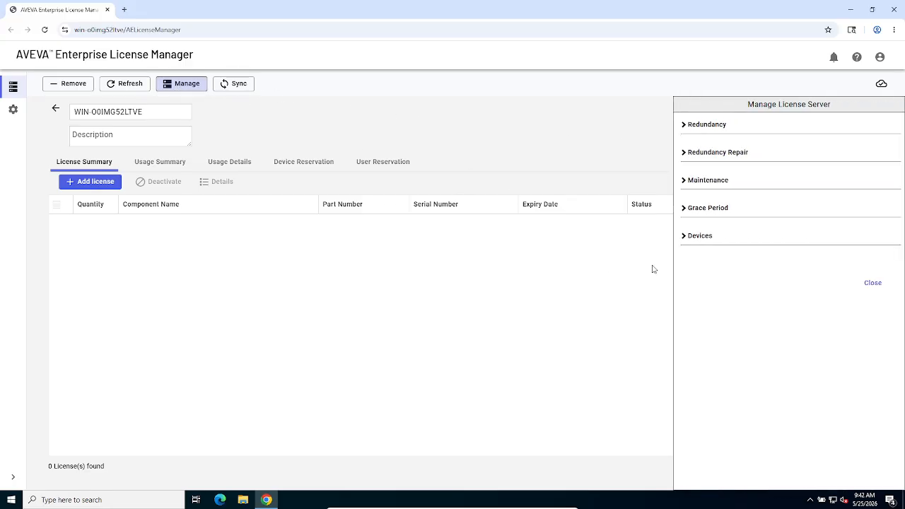
pyautogui.click(689, 212)
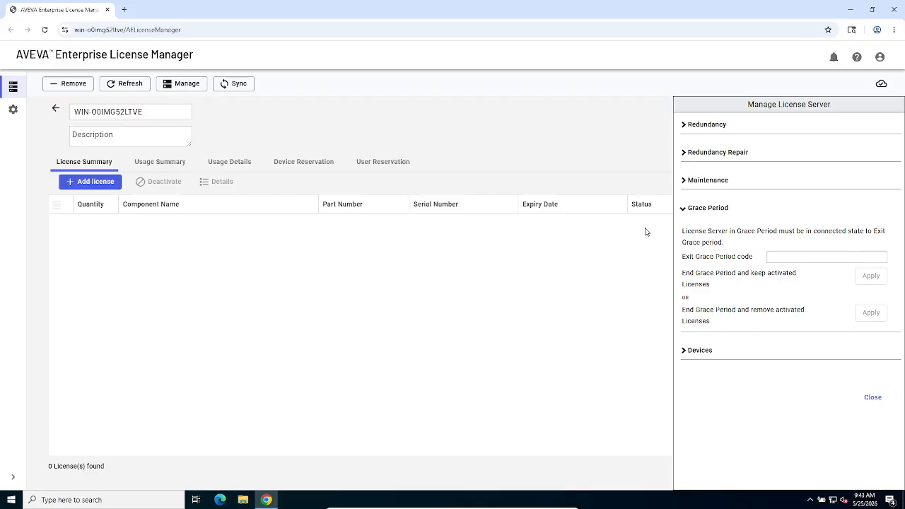
pyautogui.moveTo(678, 259)
pyautogui.mouseDown()
pyautogui.moveTo(747, 261)
pyautogui.moveTo(683, 264)
pyautogui.mouseUp()
pyautogui.click(718, 270)
pyautogui.moveTo(756, 263); pyautogui.dragTo(683, 261)
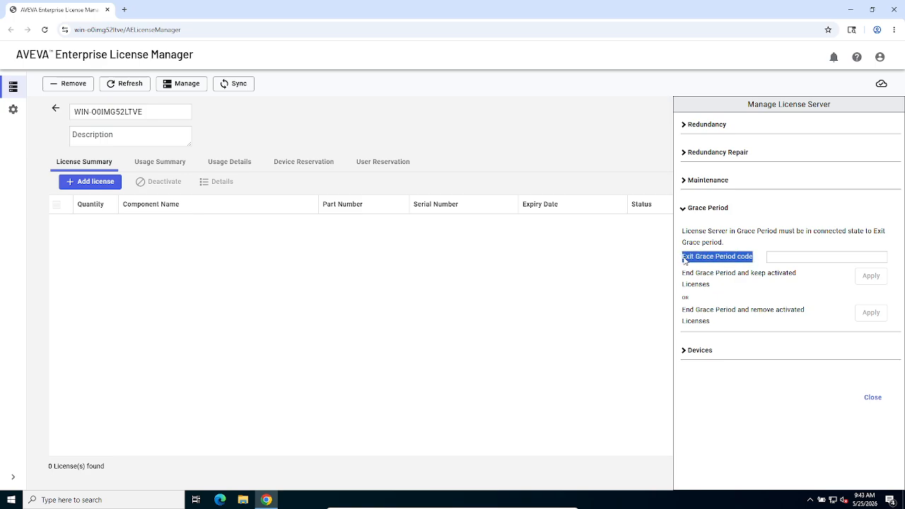
pyautogui.click(777, 262)
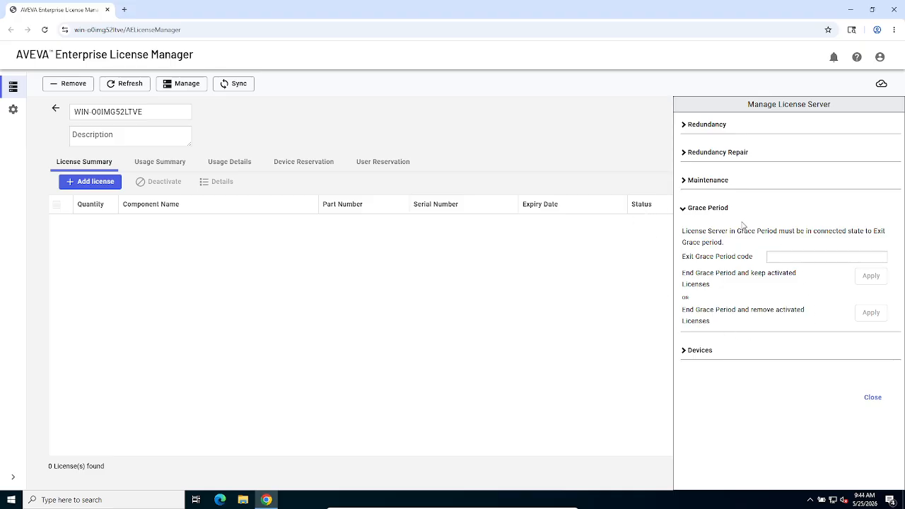
pyautogui.hotkey('ctrl', 'a')
pyautogui.click(694, 258)
pyautogui.click(683, 211)
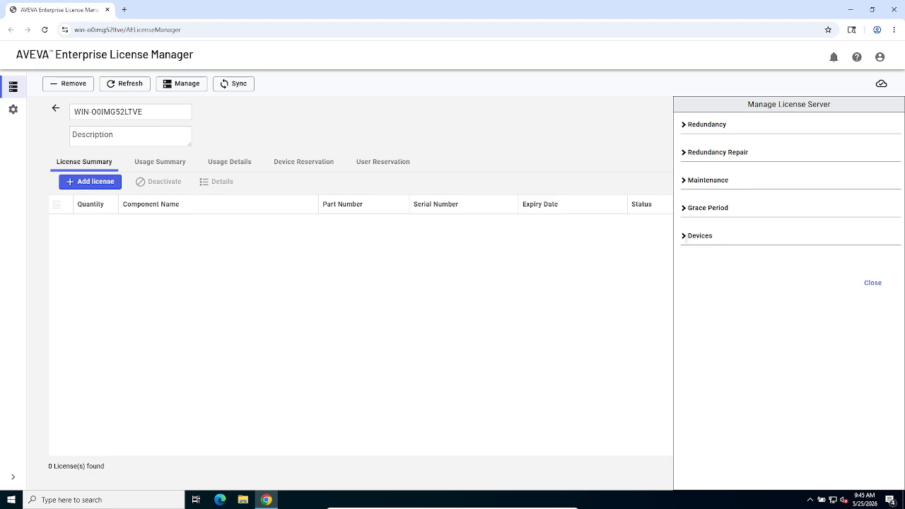
# Examine the Devices section and its device choices, then close the license server management options.
pyautogui.click(684, 236)
pyautogui.click(796, 260)
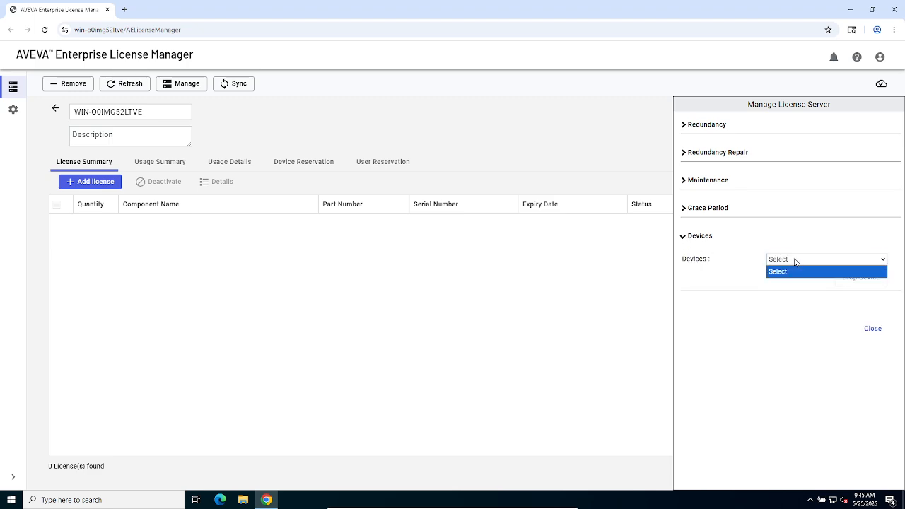
pyautogui.click(685, 244)
pyautogui.click(874, 329)
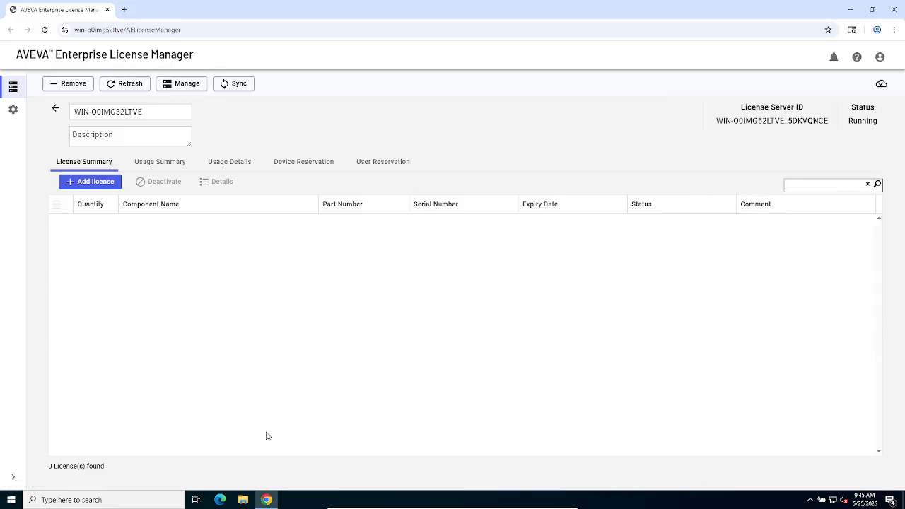
# Switch to File Explorer and extract the compressed Demo file on the SP_Install (Z:) share to Z:\Demo.
pyautogui.click(244, 499)
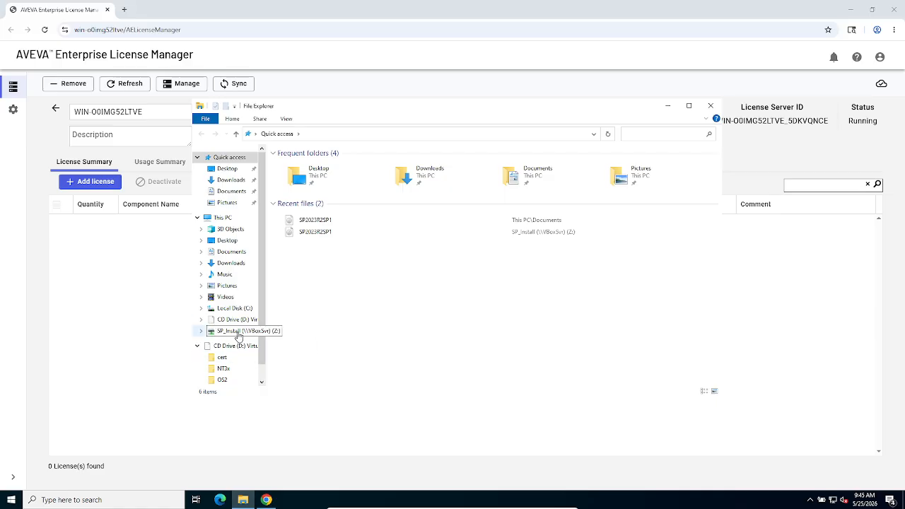
pyautogui.click(238, 331)
pyautogui.click(293, 164)
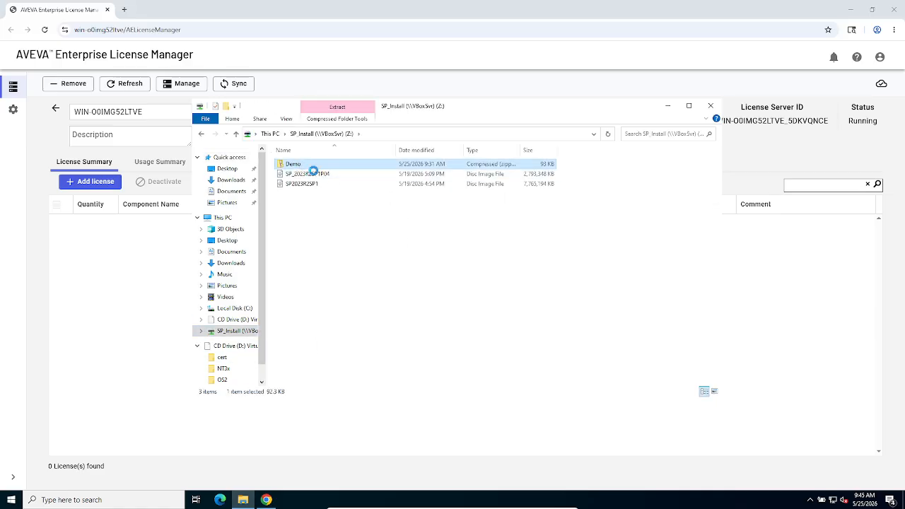
pyautogui.rightClick(313, 171)
pyautogui.click(332, 326)
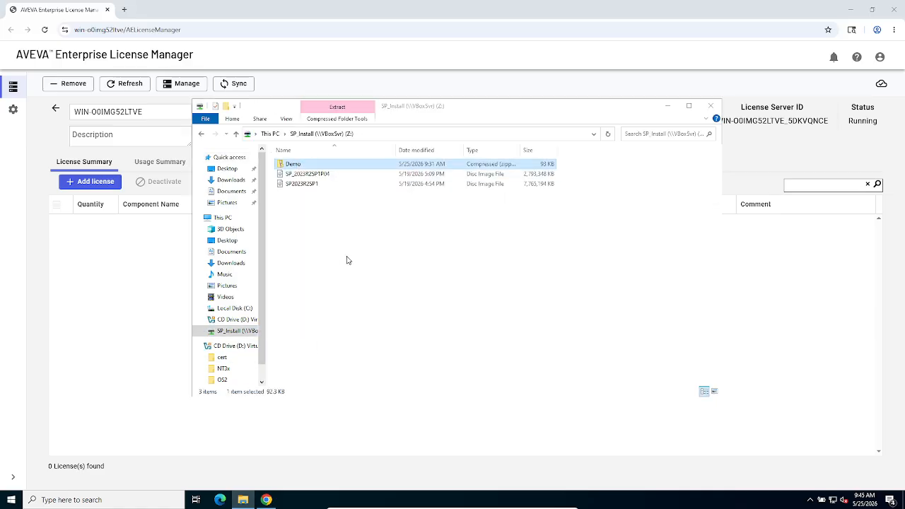
pyautogui.click(411, 395)
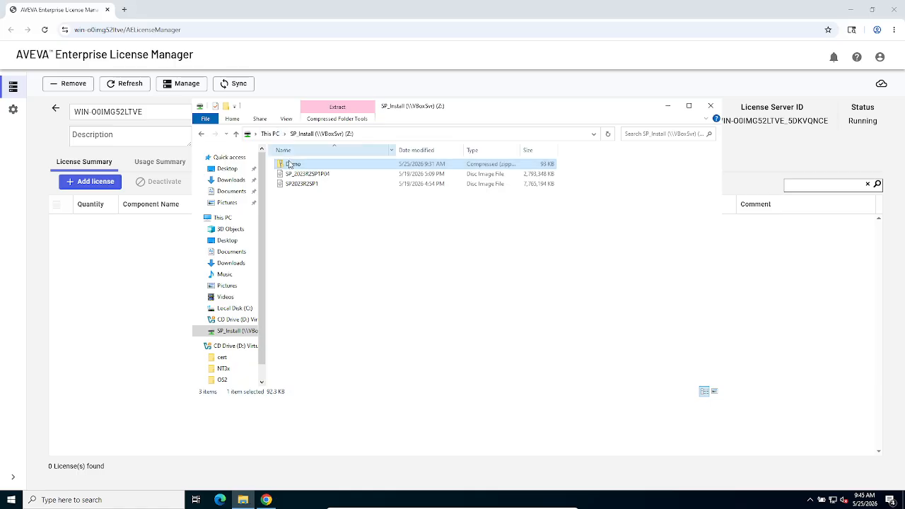
pyautogui.rightClick(297, 164)
pyautogui.click(335, 194)
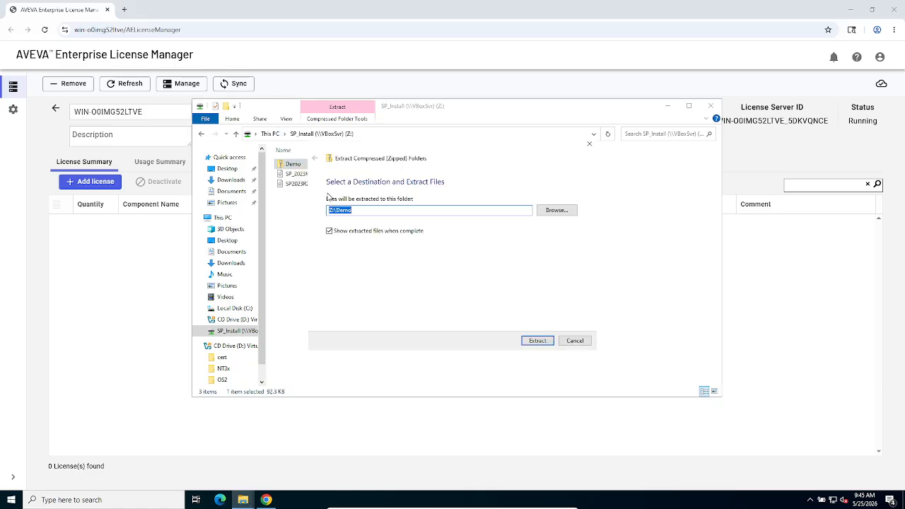
pyautogui.click(536, 341)
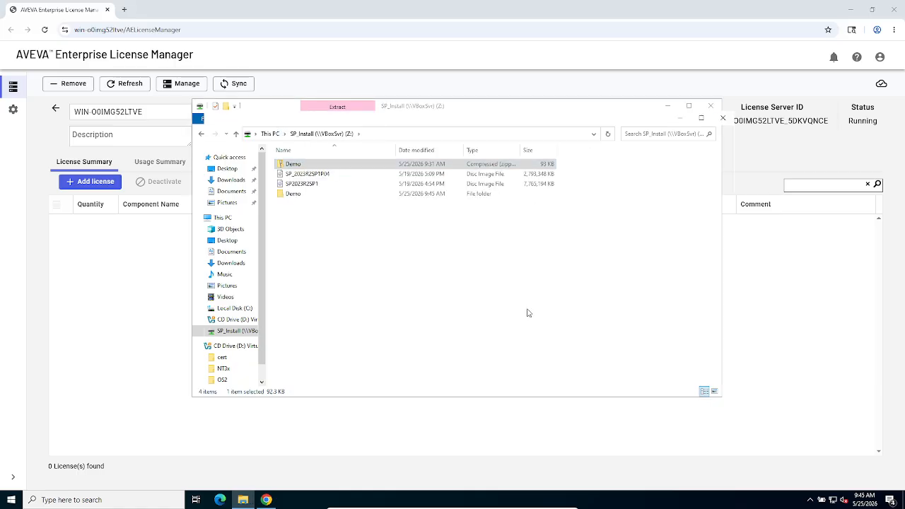
# Copy the inner Demo folder from the extracted Z:\Demo into Documents, then close both File Explorer windows.
pyautogui.click(305, 176)
pyautogui.rightClick(306, 176)
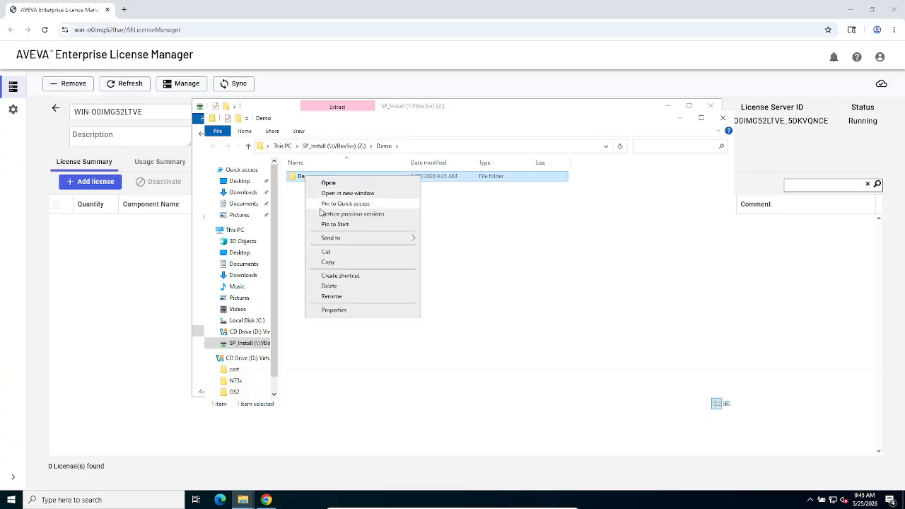
pyautogui.click(333, 262)
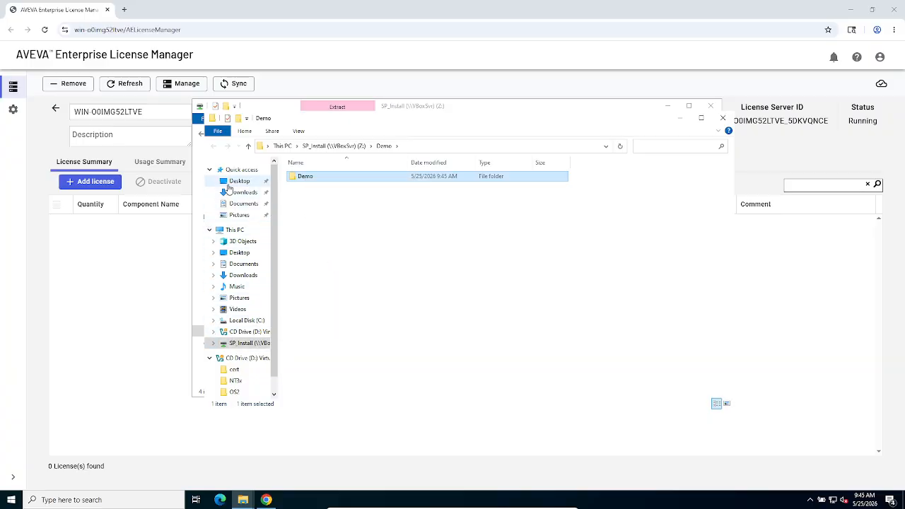
pyautogui.click(231, 203)
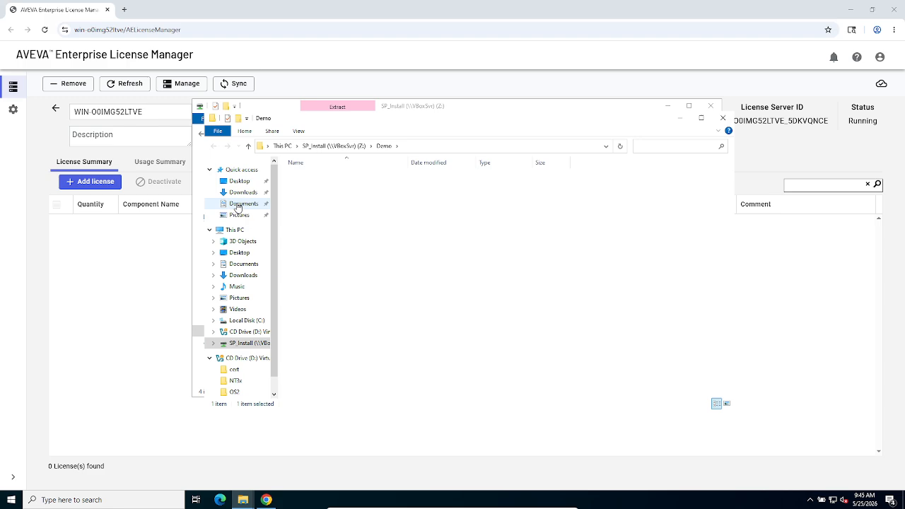
pyautogui.rightClick(319, 227)
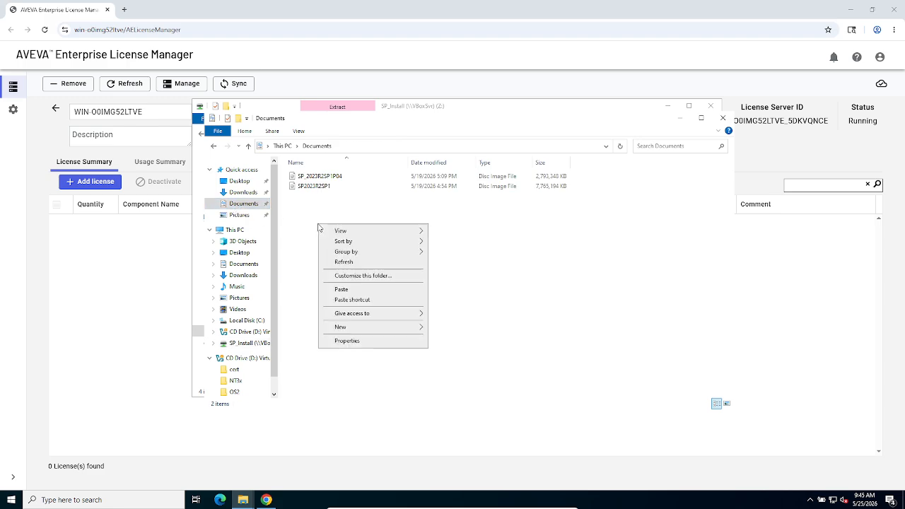
pyautogui.click(342, 289)
pyautogui.click(347, 295)
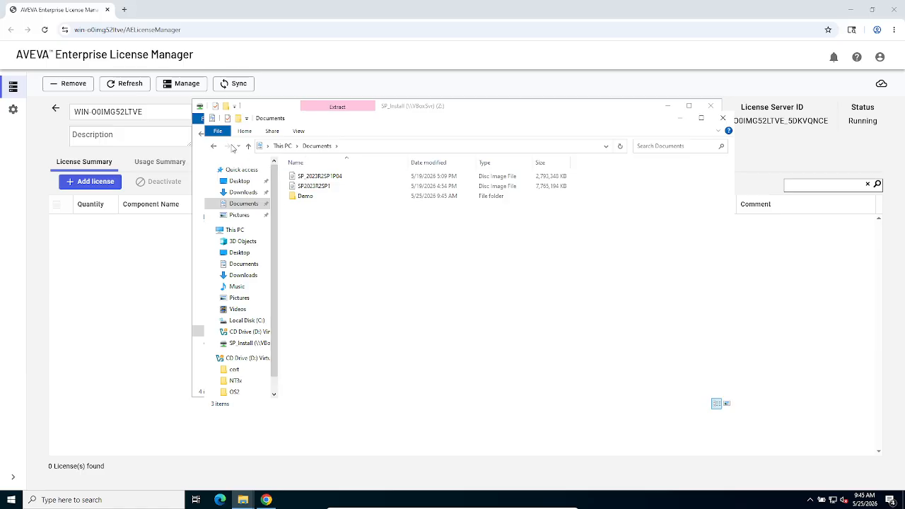
pyautogui.click(722, 118)
pyautogui.click(710, 106)
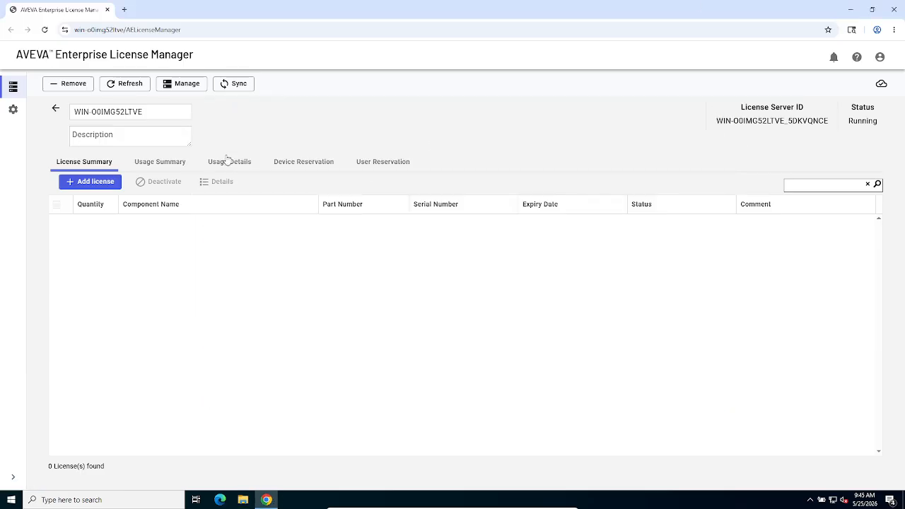
# Start adding a license to the server and browse for the license file in the Documents\Demo folder.
pyautogui.click(103, 186)
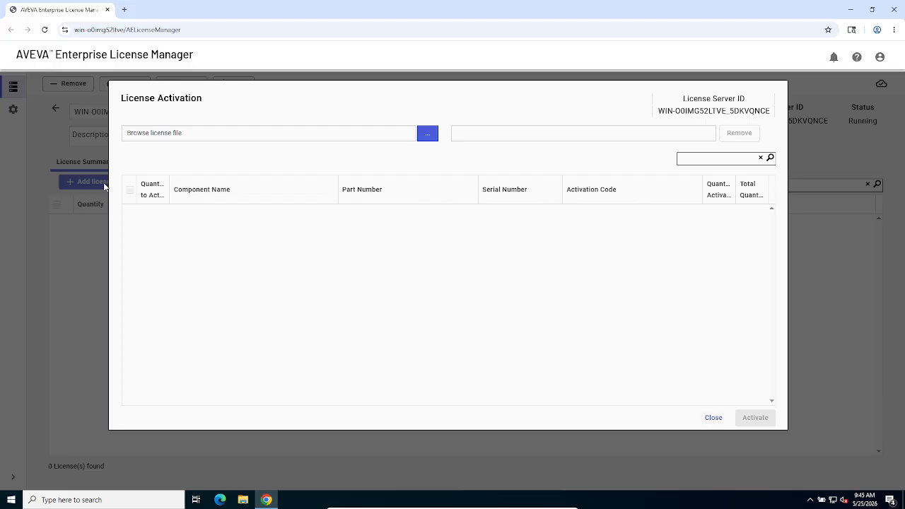
pyautogui.click(428, 142)
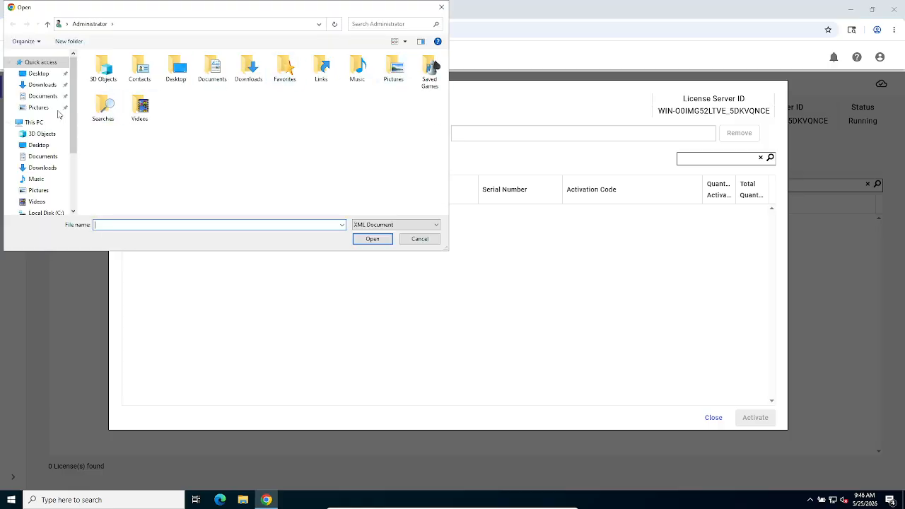
pyautogui.click(35, 97)
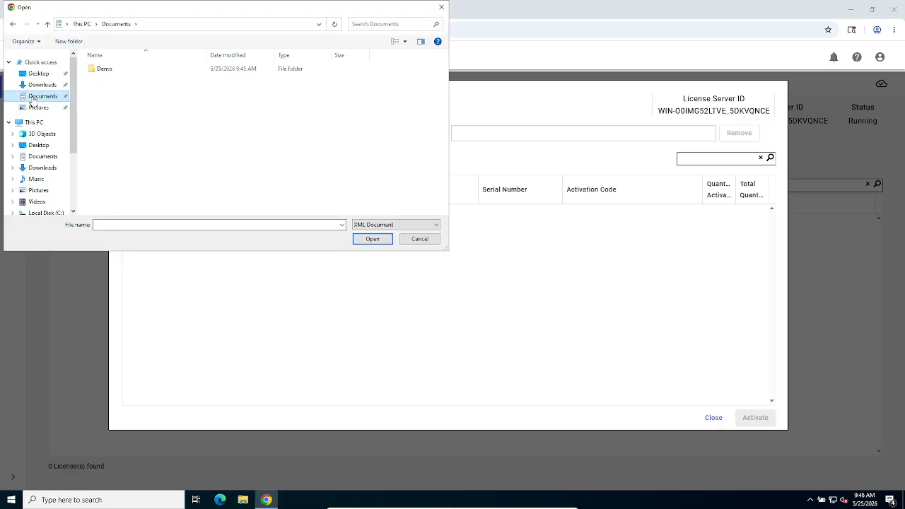
pyautogui.click(131, 71)
pyautogui.click(130, 72)
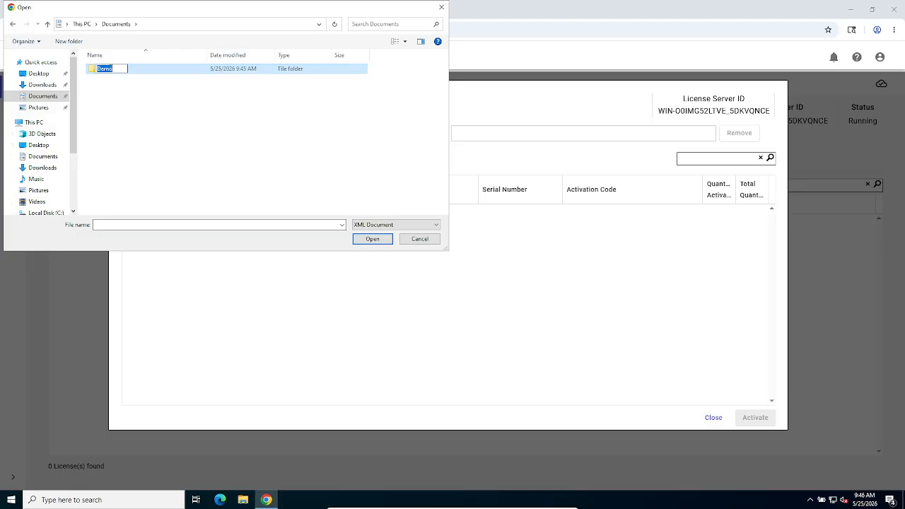
pyautogui.click(107, 69)
pyautogui.click(106, 103)
pyautogui.click(94, 70)
pyautogui.doubleClick(94, 71)
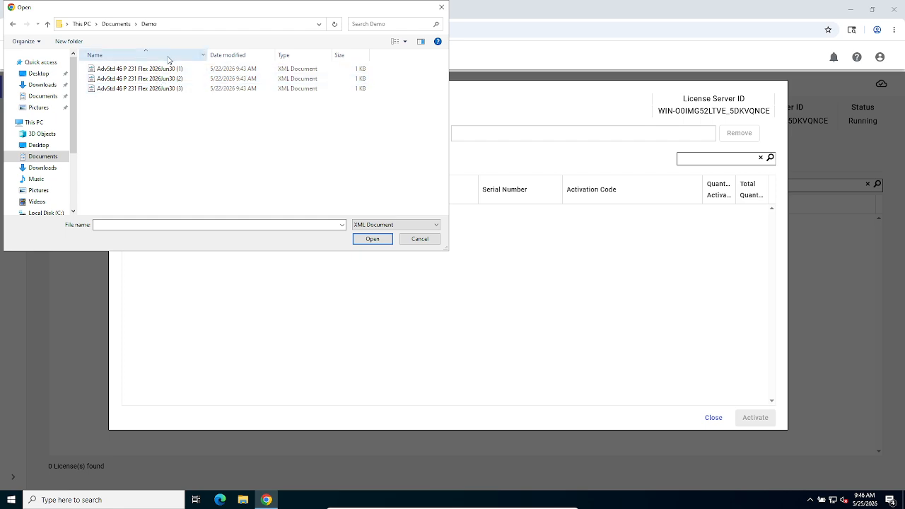
# Load license file AdvStd 46 P 231 Flex 2026Jun30 (3) and activate 1 AVEVA AdvDev Studio 2023 R2 Unlim, 30day Demo Consign, Flex license.
pyautogui.click(166, 90)
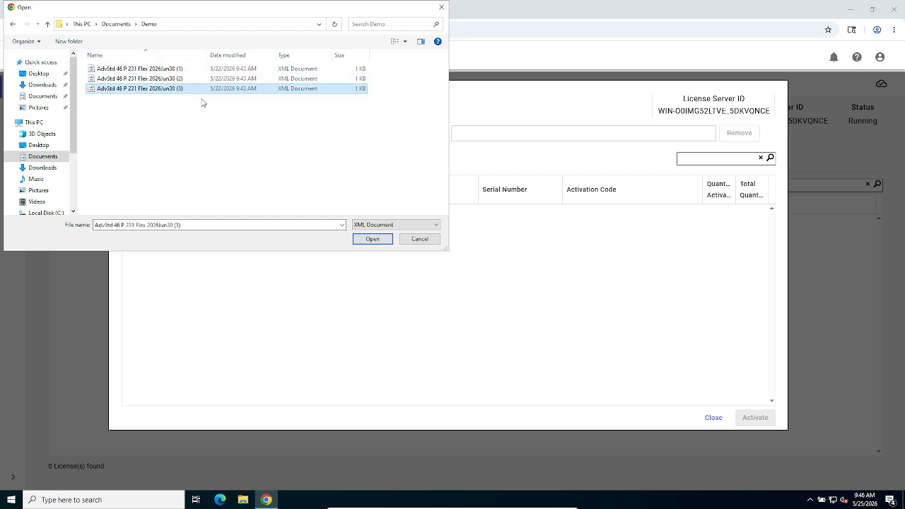
pyautogui.click(364, 241)
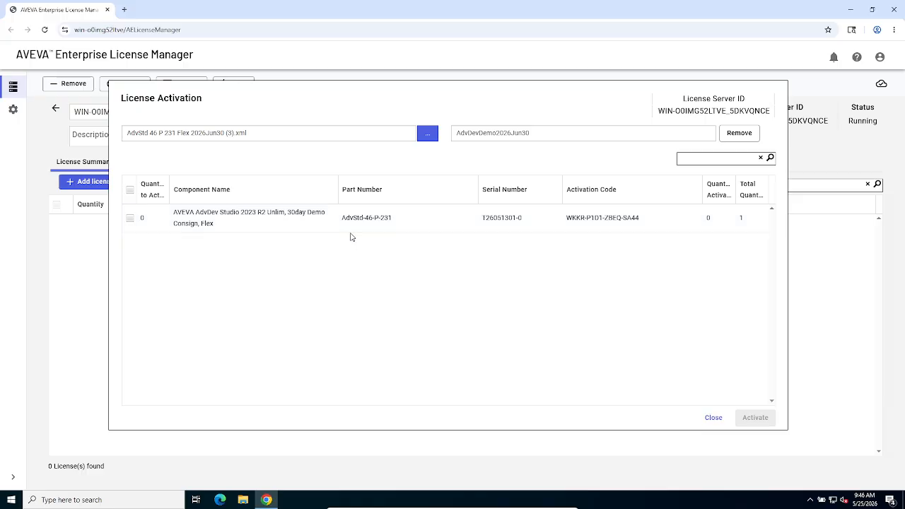
pyautogui.click(130, 218)
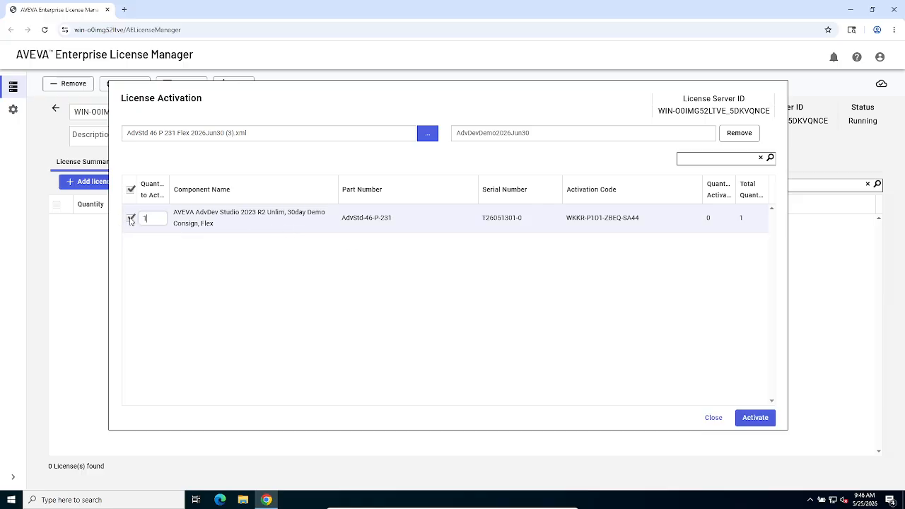
pyautogui.click(748, 425)
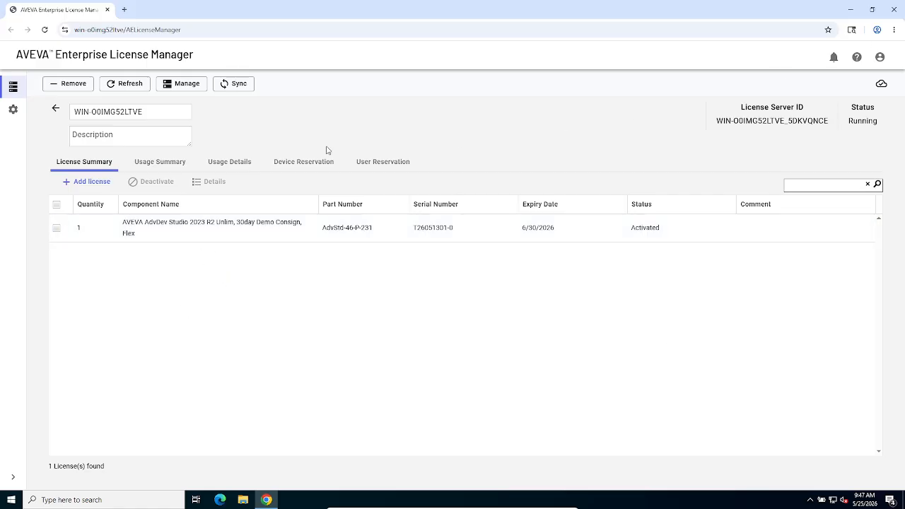
# Examine the Usage Summary for the features, license types, versions and quantities included in the activated license.
pyautogui.click(155, 166)
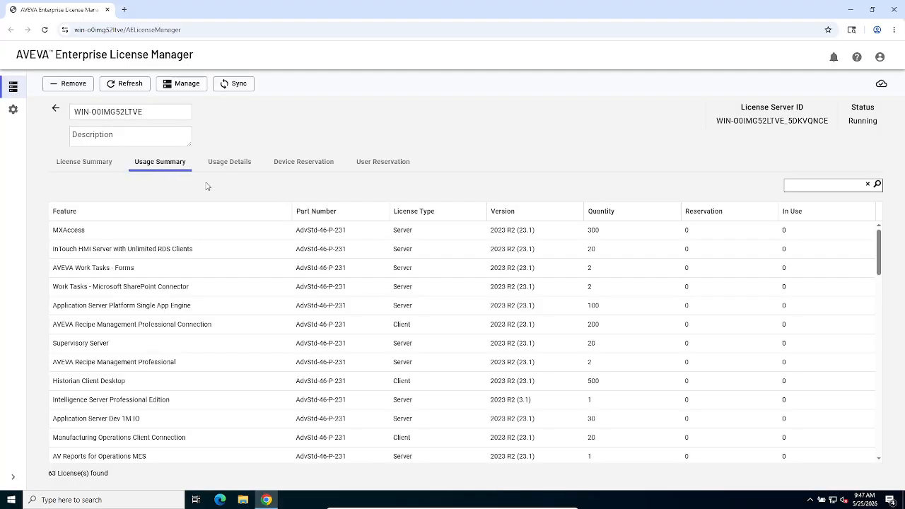
pyautogui.scroll(-13, 509, 283)
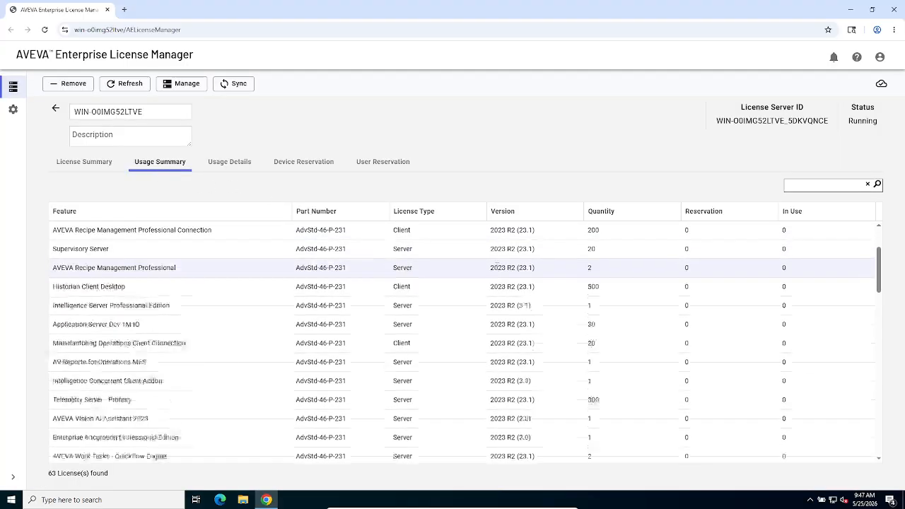
pyautogui.scroll(1, 425, 361)
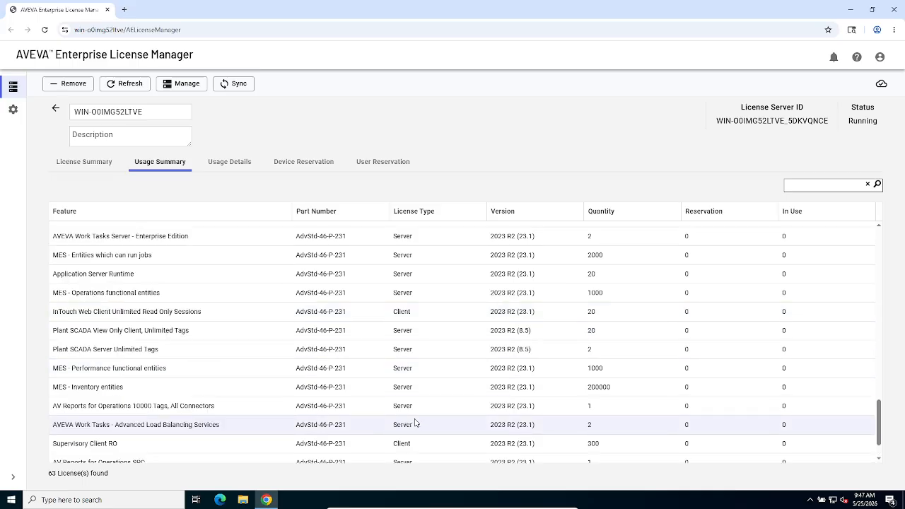
pyautogui.scroll(-1, 297, 386)
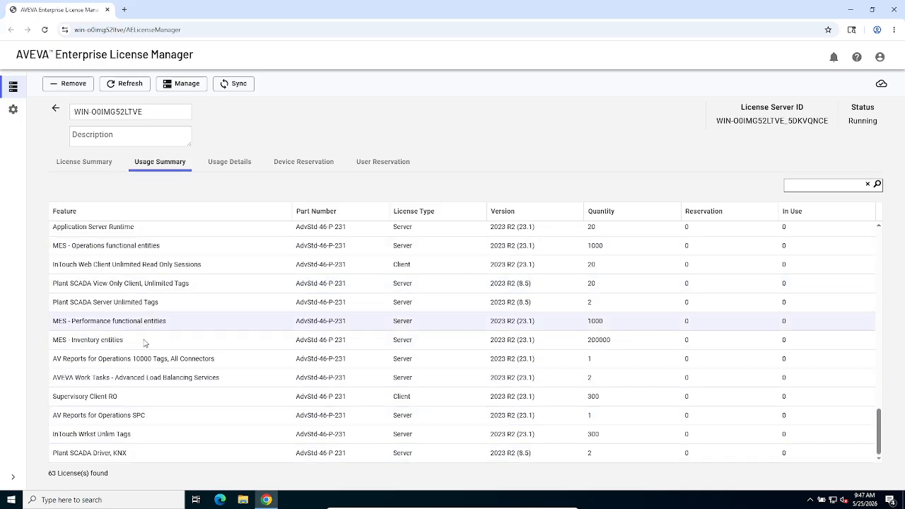
pyautogui.scroll(10, 151, 344)
pyautogui.scroll(5, 149, 343)
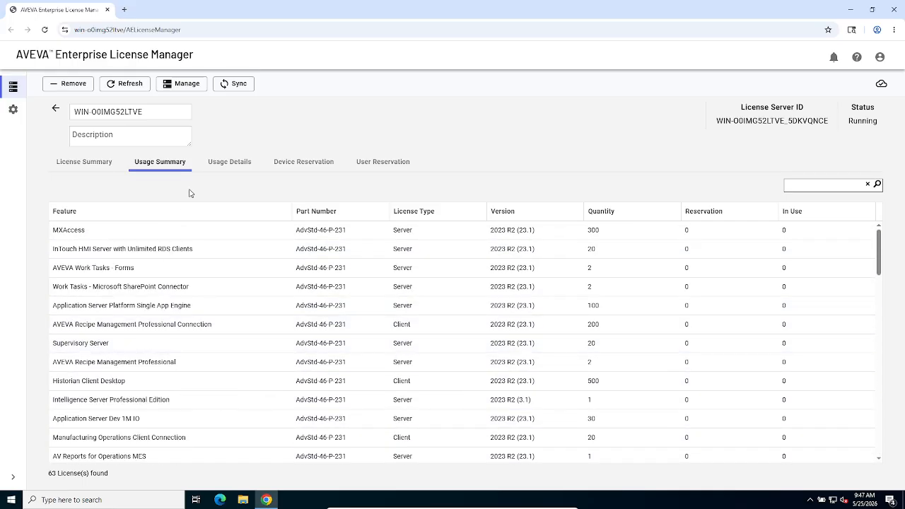
# Check the Usage Details and Device Reservation lists, then review the activated license in the License Summary.
pyautogui.click(223, 163)
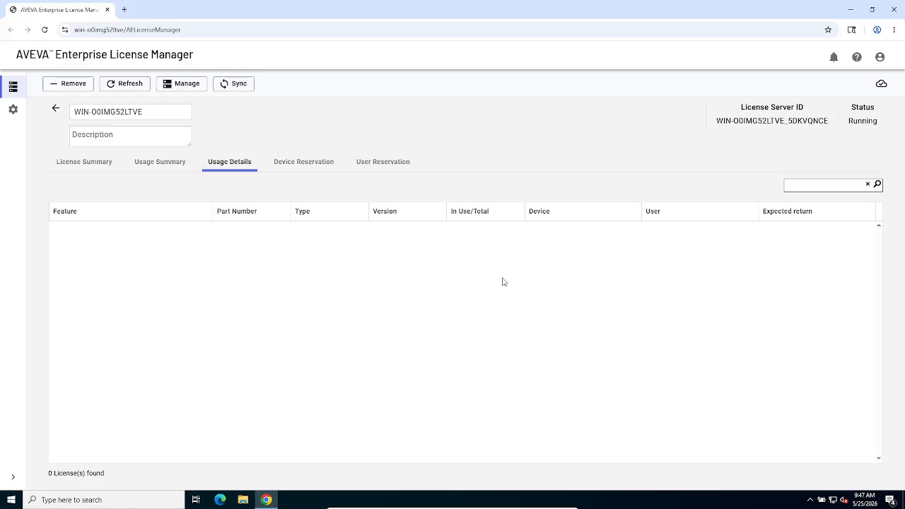
pyautogui.click(294, 168)
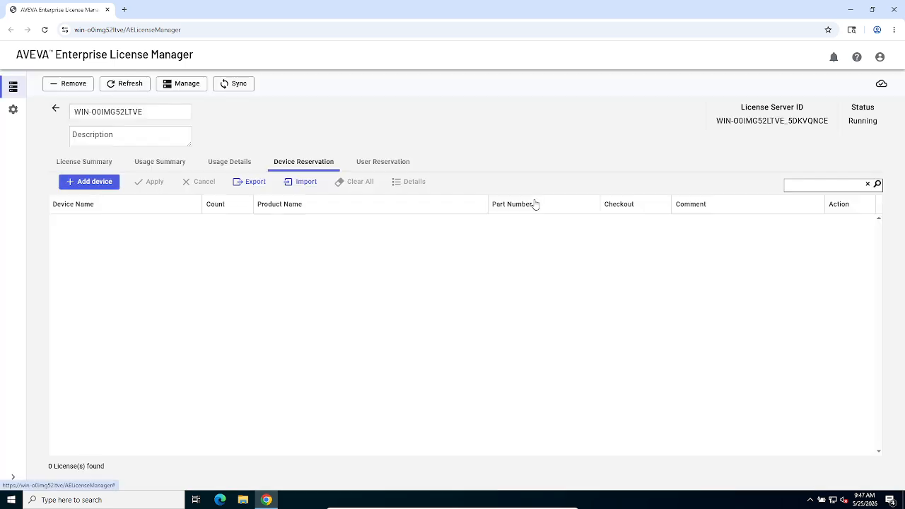
pyautogui.click(94, 167)
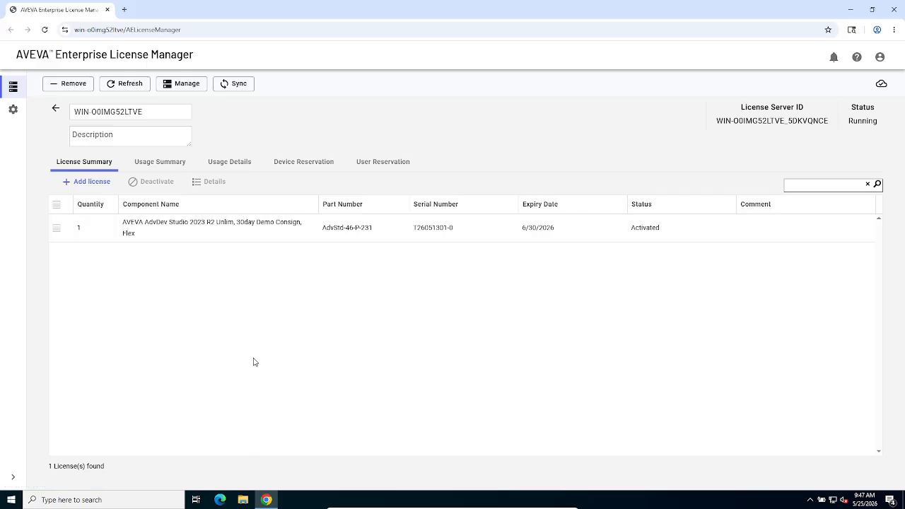
# Add a device reservation named test with 1 AVEVA AdvDev Studio 2023 R2 Unlim, 30day Demo Consign, Flex license.
pyautogui.click(288, 167)
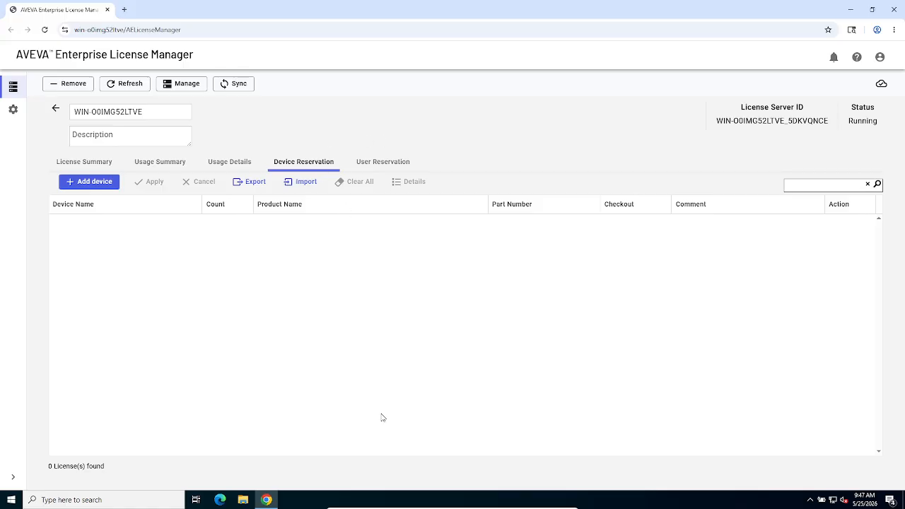
pyautogui.click(82, 184)
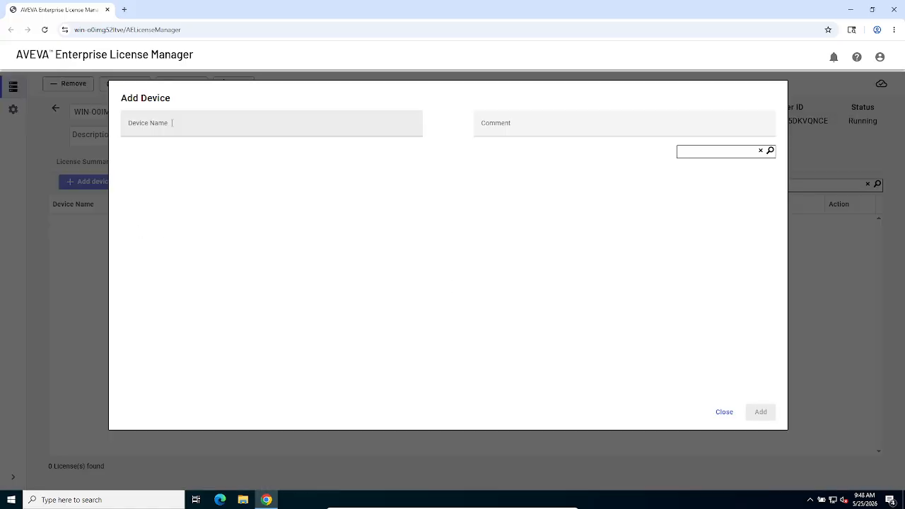
pyautogui.click(169, 124)
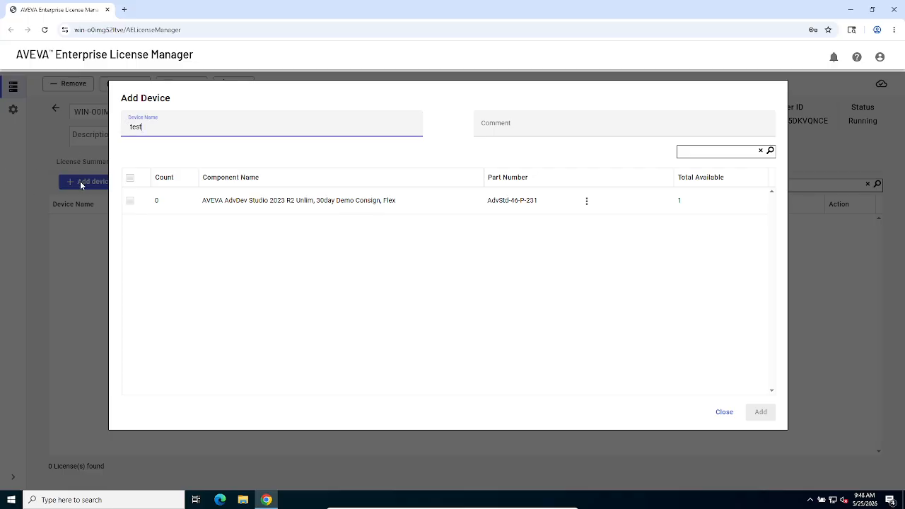
pyautogui.click(130, 204)
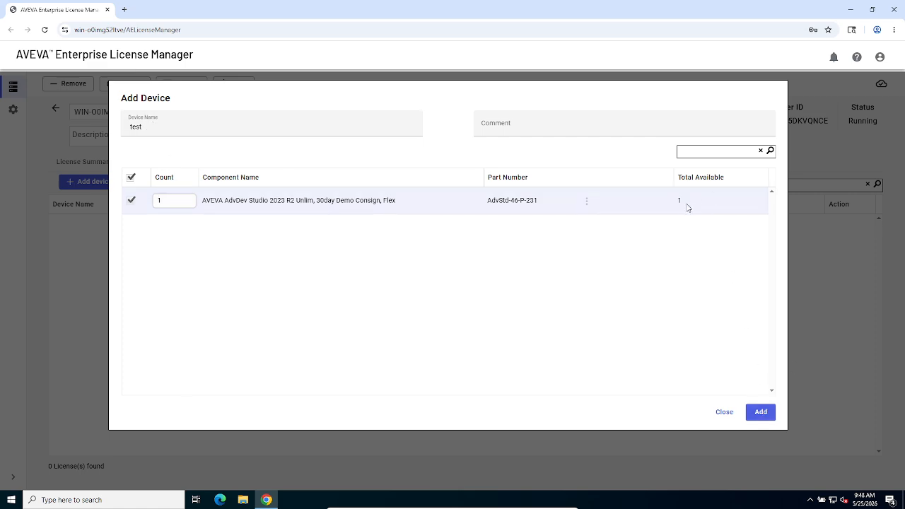
pyautogui.moveTo(182, 201); pyautogui.dragTo(152, 202)
pyautogui.click(155, 120)
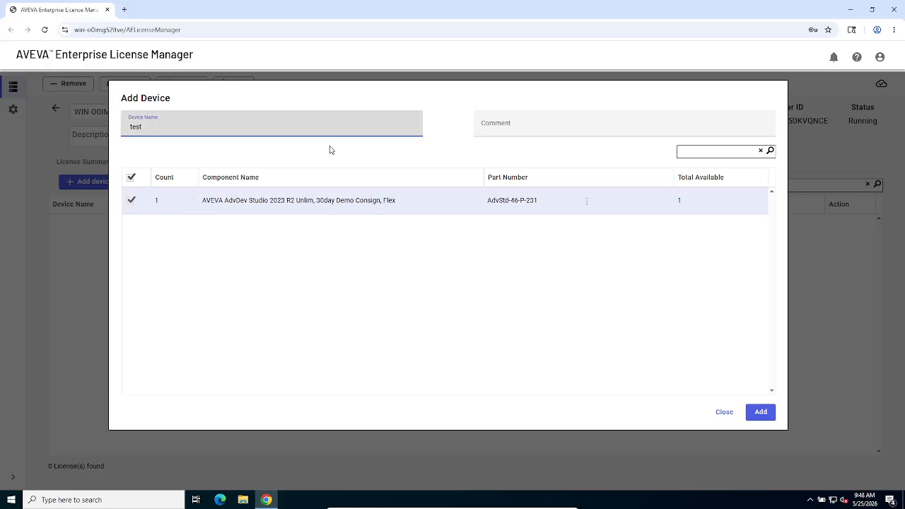
pyautogui.click(518, 128)
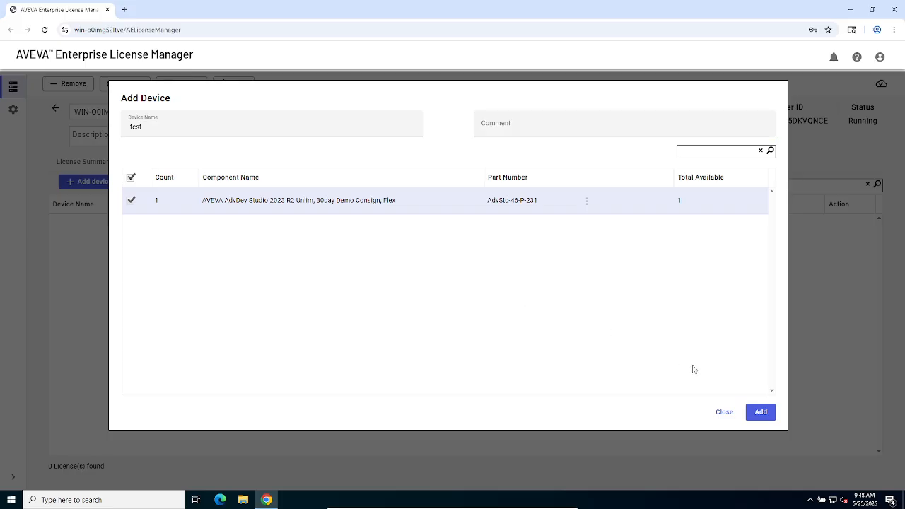
pyautogui.click(760, 418)
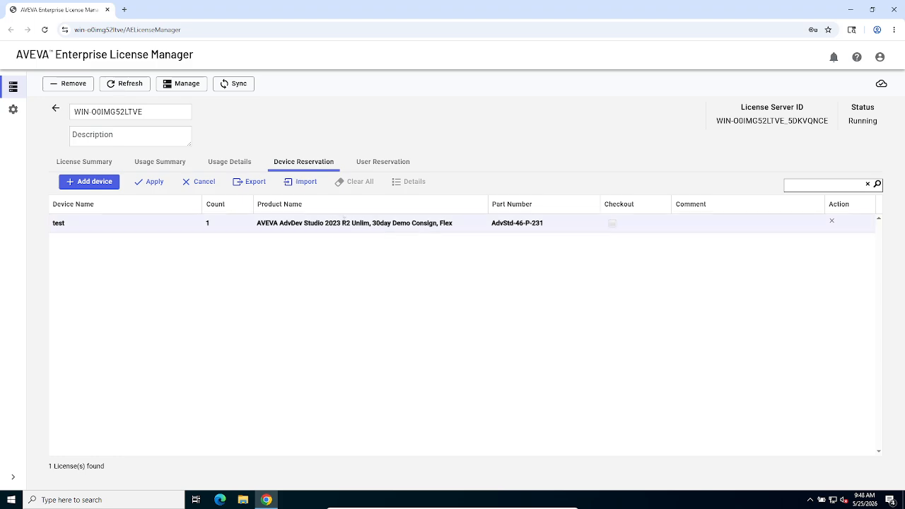
# Turn Checkout on and off for the test device reservation, and discard all pending device reservation changes.
pyautogui.click(613, 225)
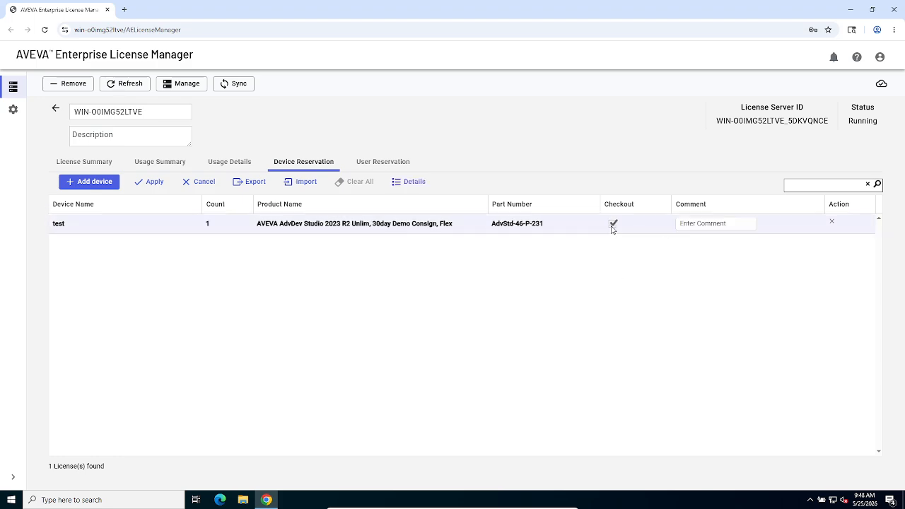
pyautogui.click(612, 226)
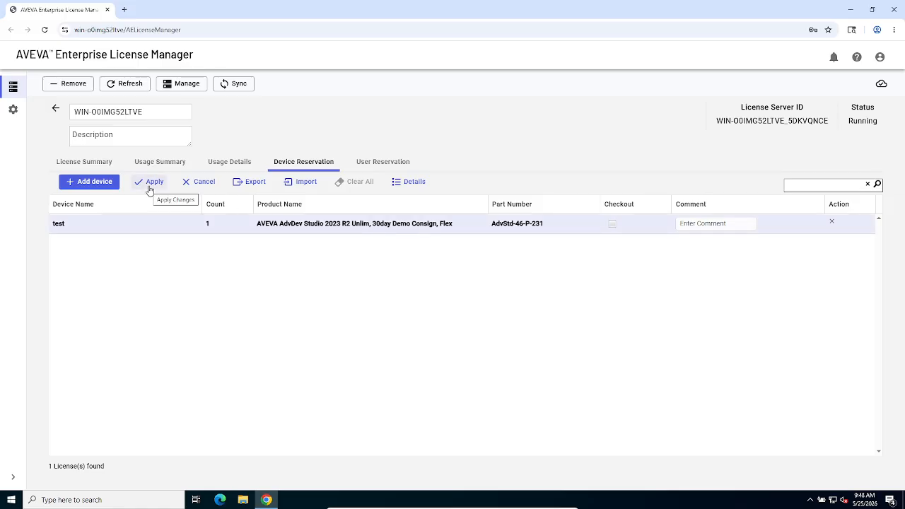
pyautogui.click(187, 184)
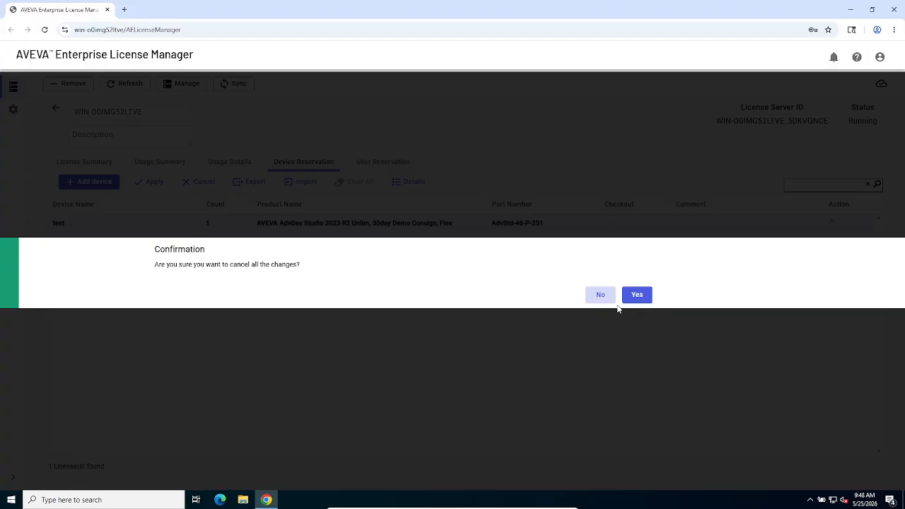
pyautogui.click(636, 296)
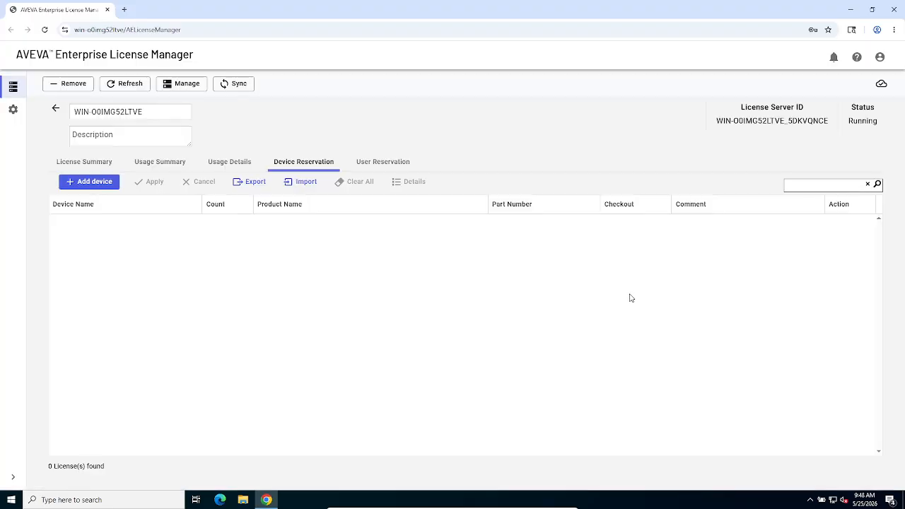
# Try adding a user reservation for 1 AVEVA AdvDev Studio license with the user's name, and discard the pending changes.
pyautogui.click(372, 168)
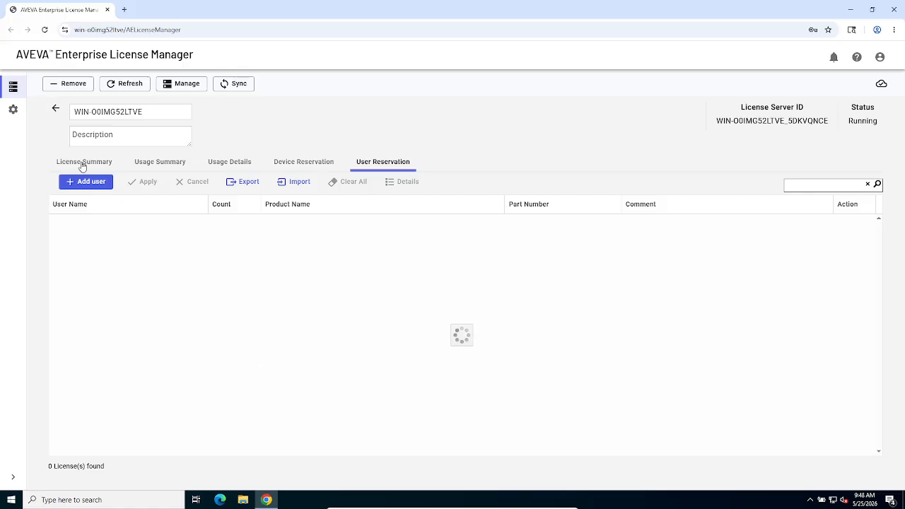
pyautogui.click(82, 183)
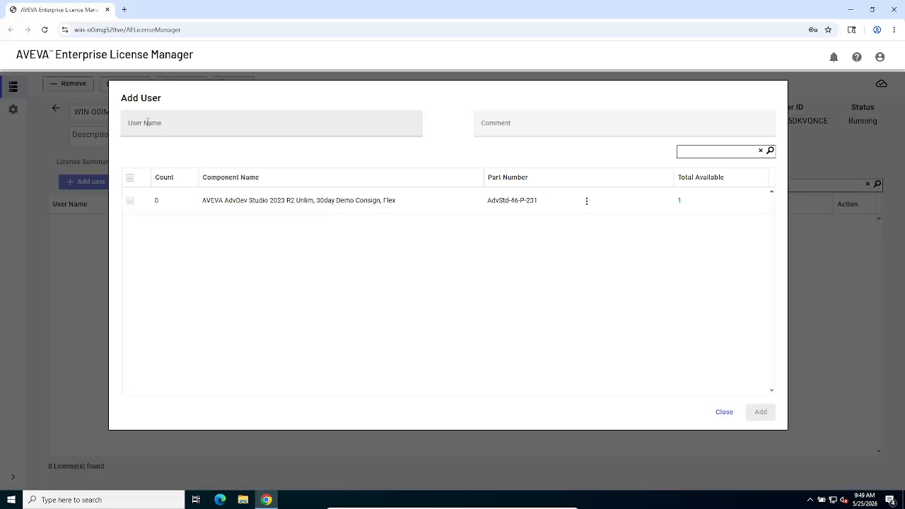
pyautogui.click(148, 123)
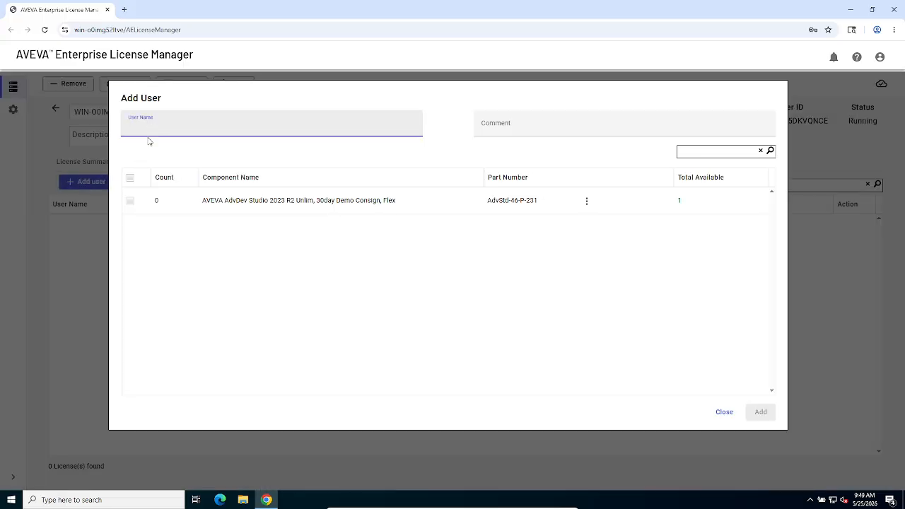
pyautogui.click(131, 201)
pyautogui.click(158, 126)
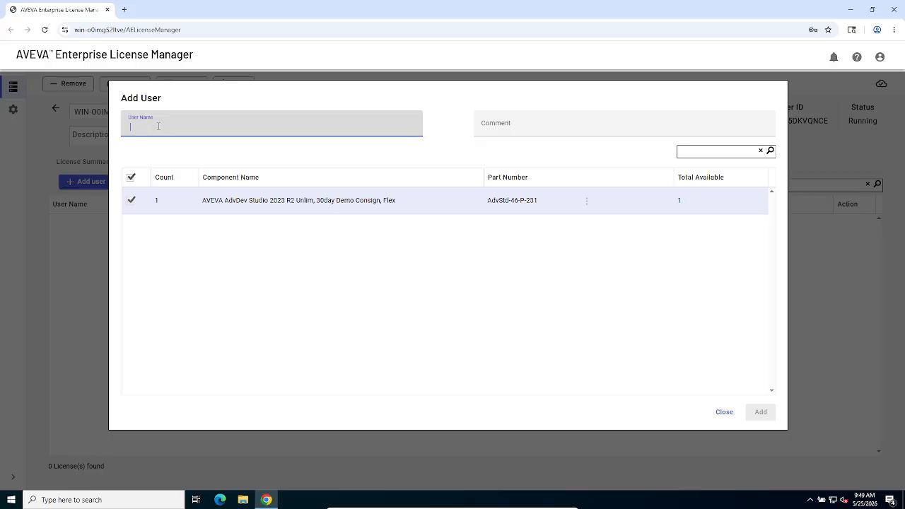
pyautogui.write('Joel')
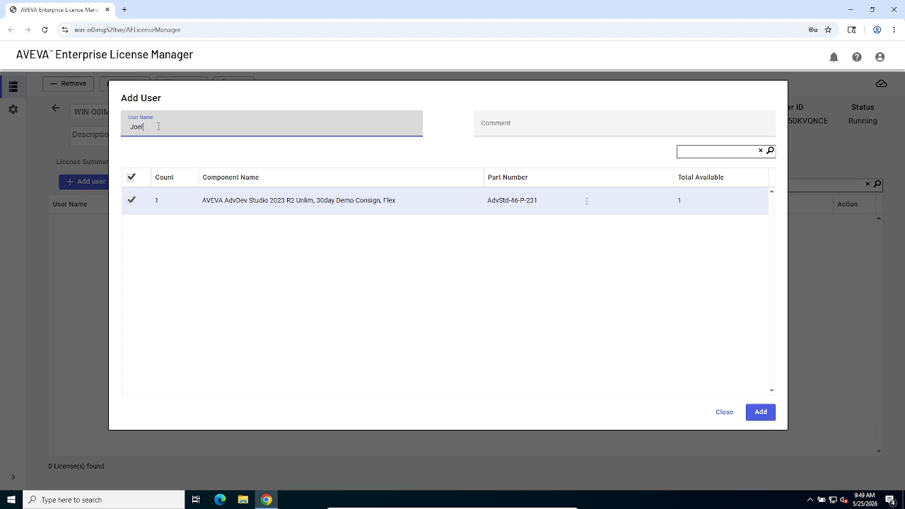
pyautogui.click(761, 413)
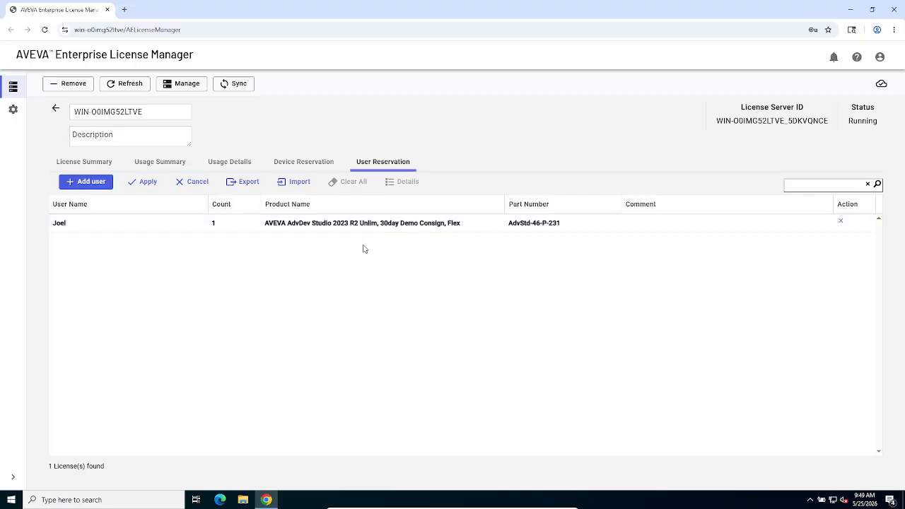
pyautogui.click(183, 181)
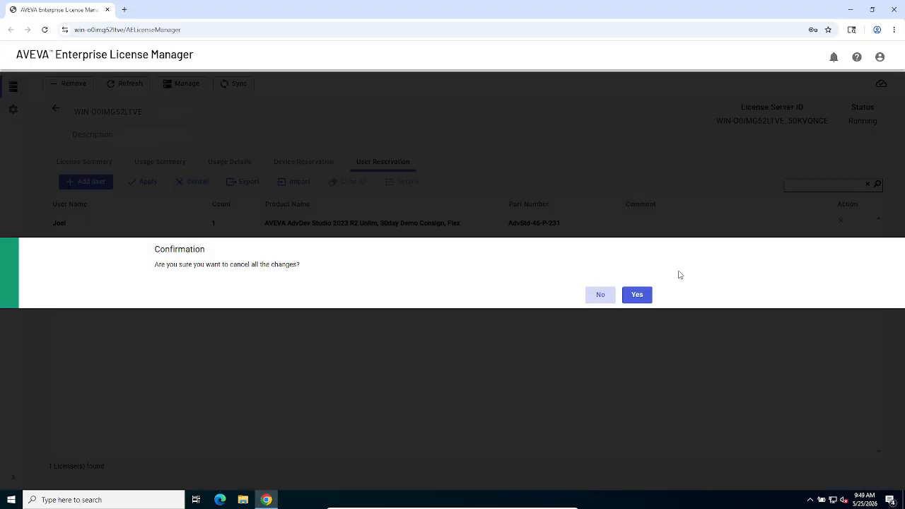
pyautogui.click(642, 295)
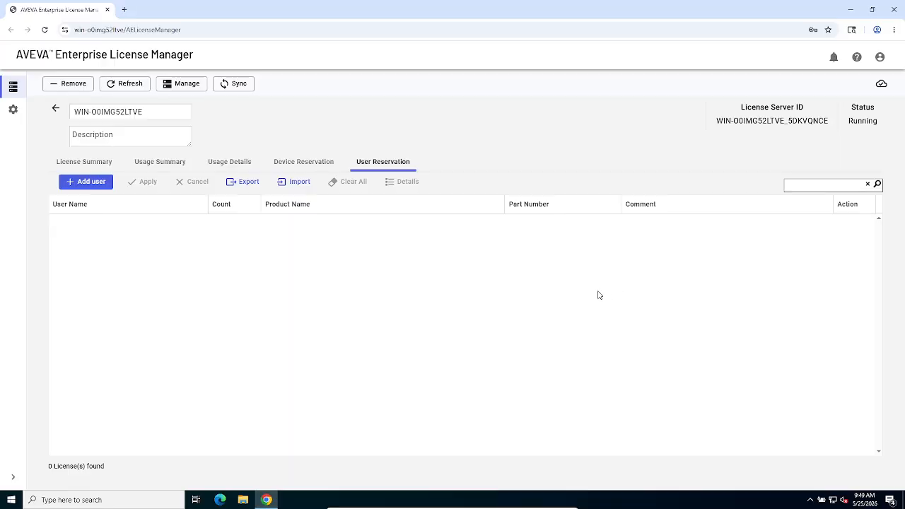
# Review the Device Reservation list and the activated license in the License Summary, and return to the license server overview.
pyautogui.click(305, 164)
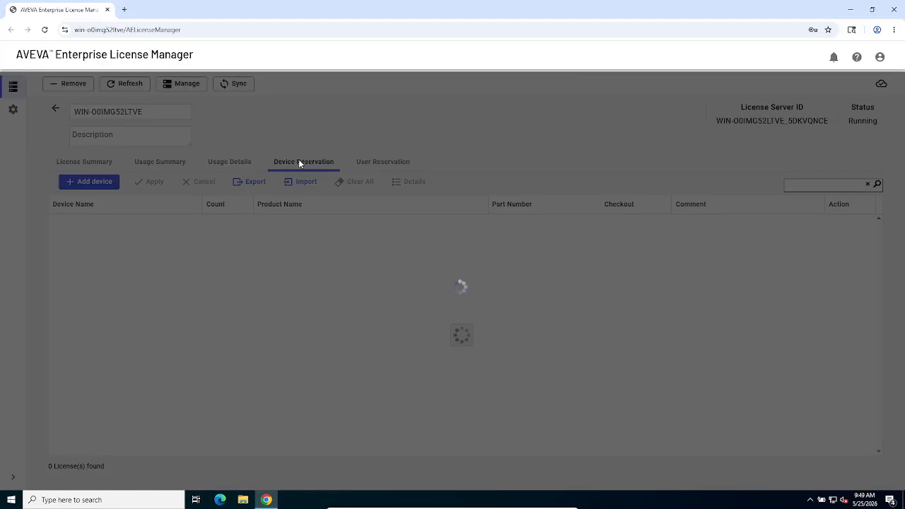
pyautogui.click(94, 168)
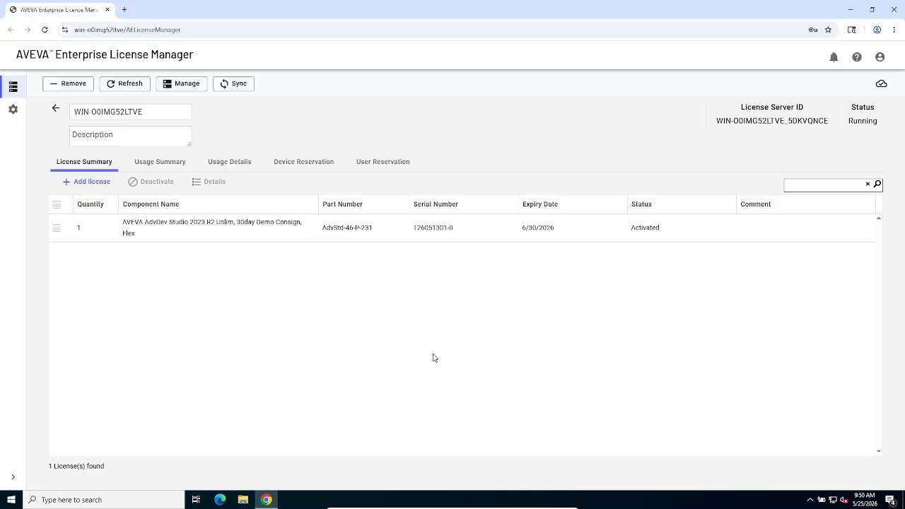
pyautogui.click(305, 162)
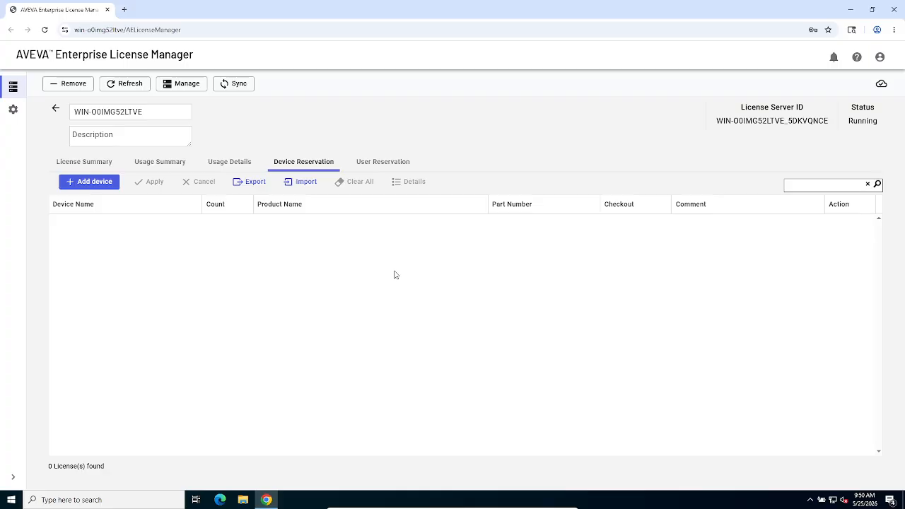
pyautogui.click(83, 165)
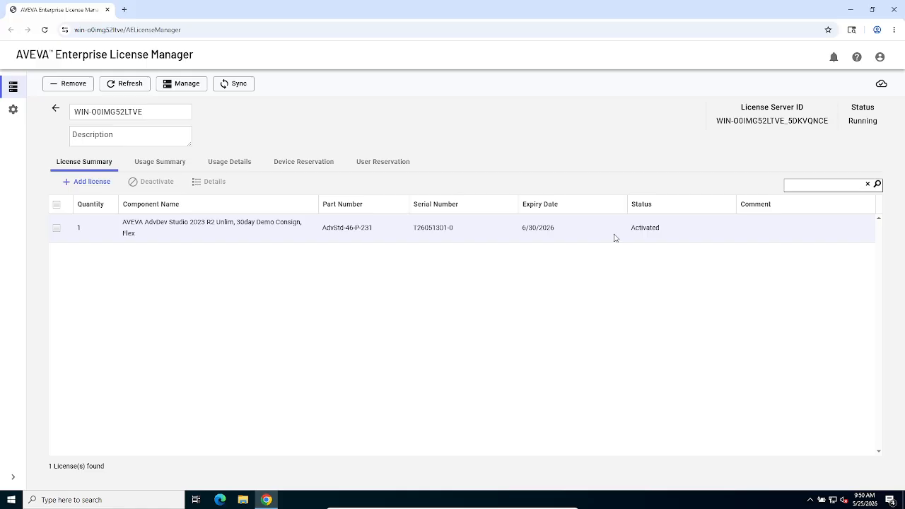
pyautogui.click(14, 89)
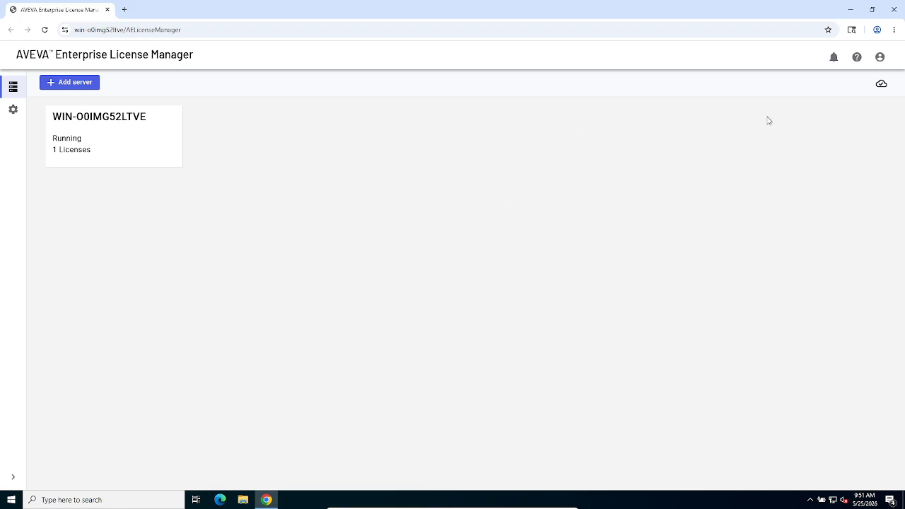
# Close the license manager browser window and launch Application Manager from the AVEVA InTouch HMI program group.
pyautogui.click(892, 9)
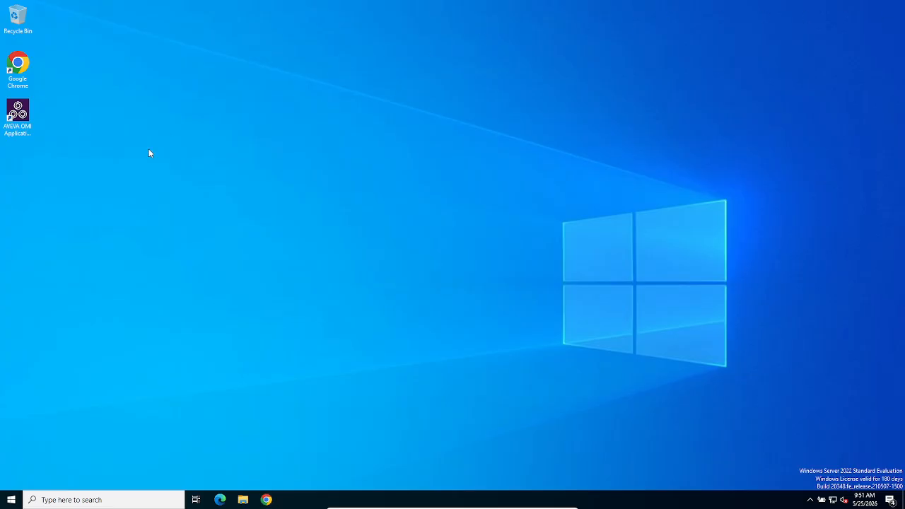
pyautogui.click(20, 499)
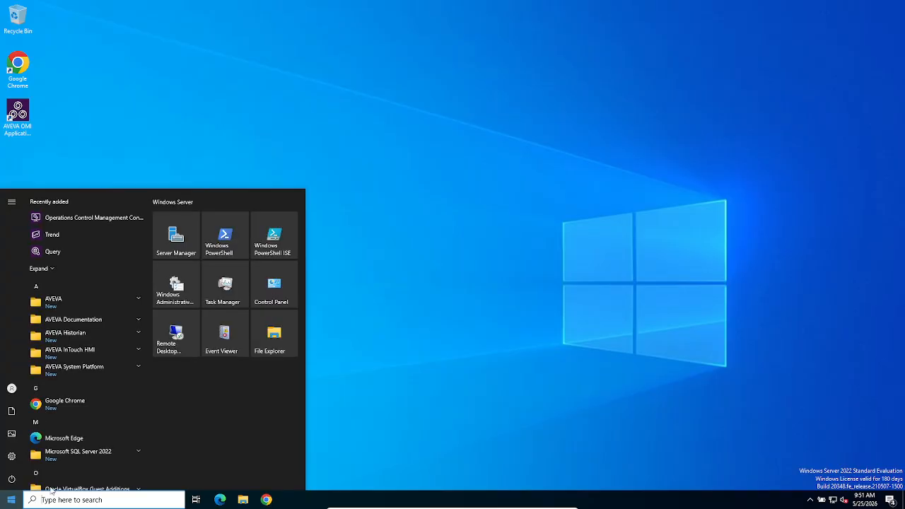
pyautogui.click(88, 352)
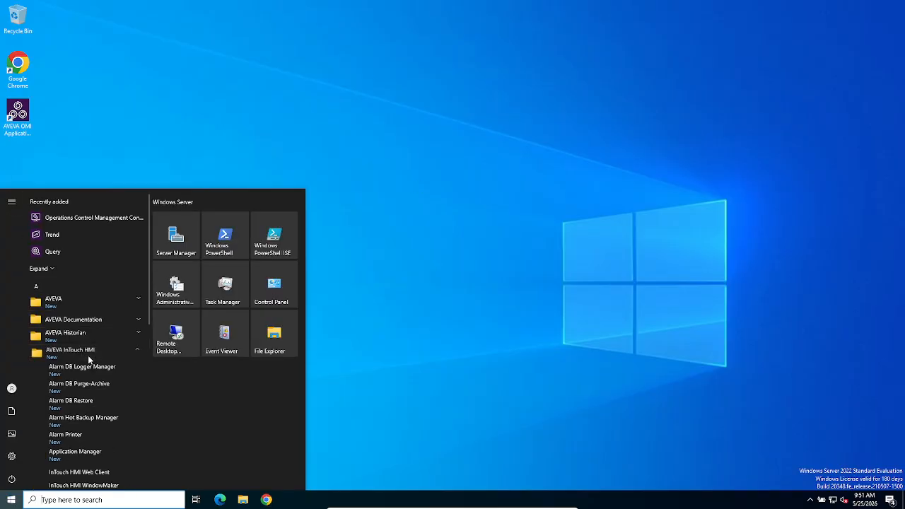
pyautogui.scroll(-3, 88, 361)
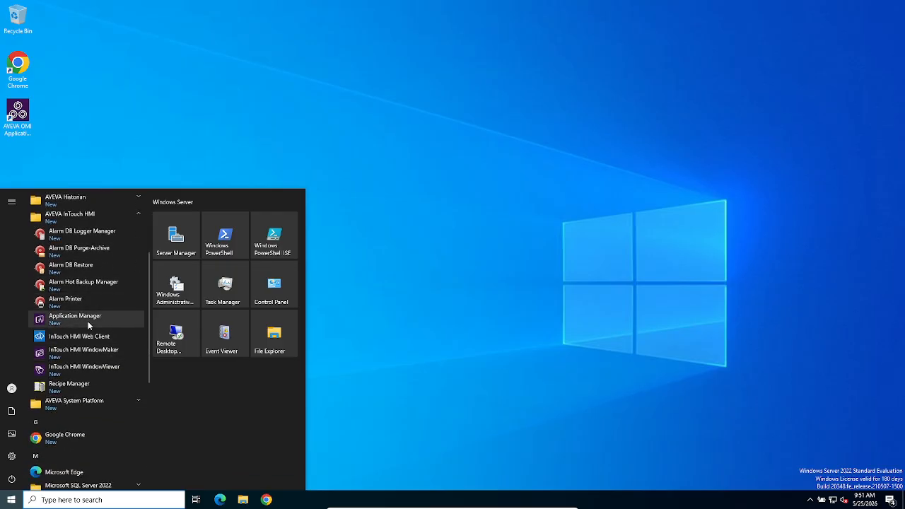
pyautogui.click(88, 322)
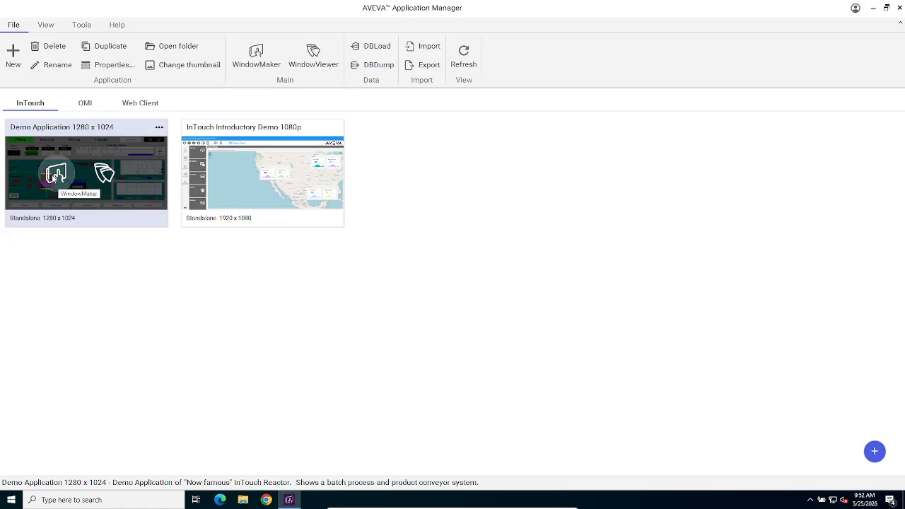
# Open Demo Application 1280 x 1024 in WindowMaker without converting it to the current screen resolution.
pyautogui.click(55, 175)
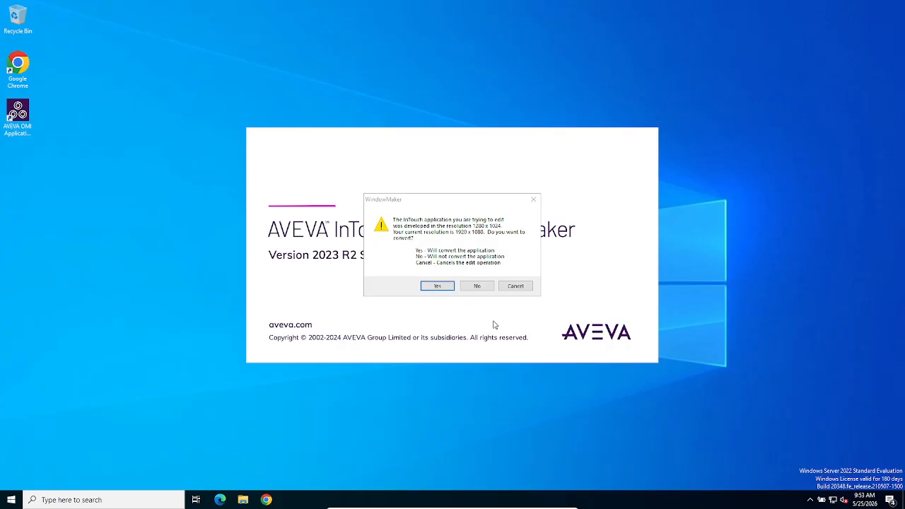
pyautogui.click(442, 287)
pyautogui.click(475, 287)
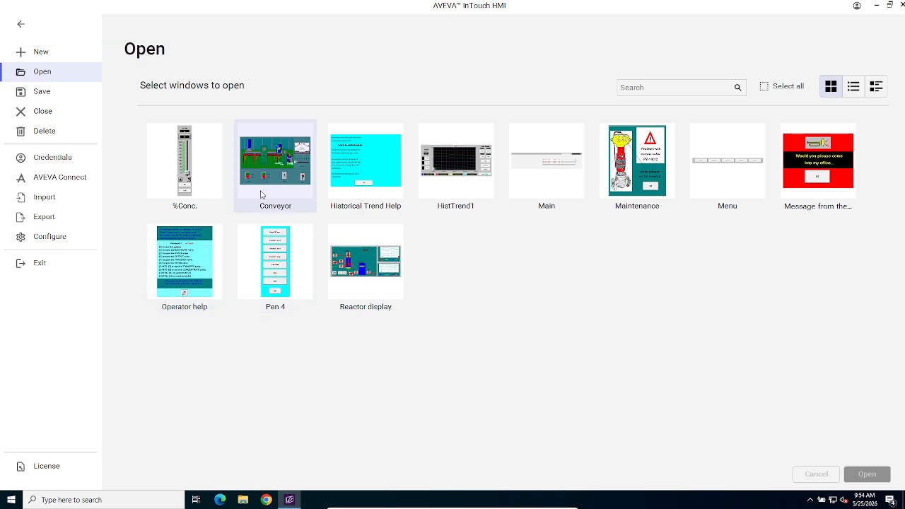
# Open the %Conc., Conveyor, Operator help, Pen 4 and Reactor display windows for editing.
pyautogui.click(193, 172)
pyautogui.click(245, 174)
pyautogui.click(210, 241)
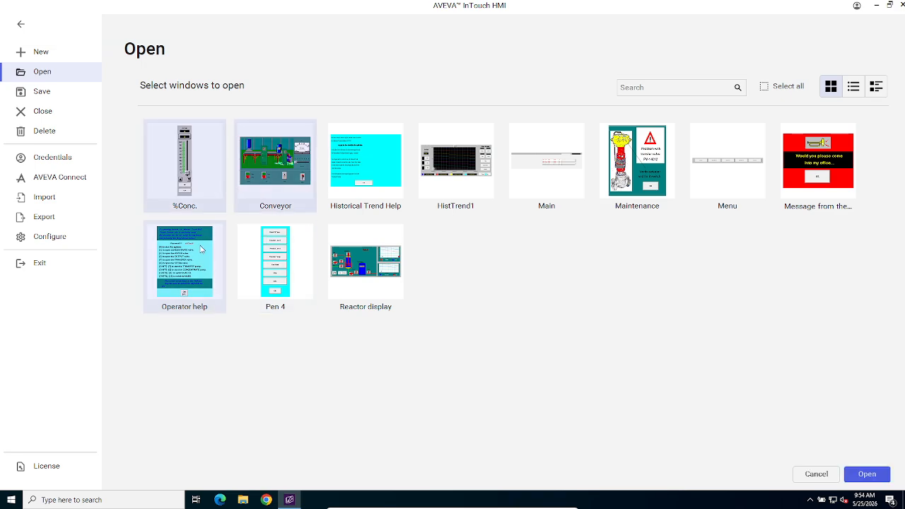
pyautogui.click(306, 264)
pyautogui.click(379, 259)
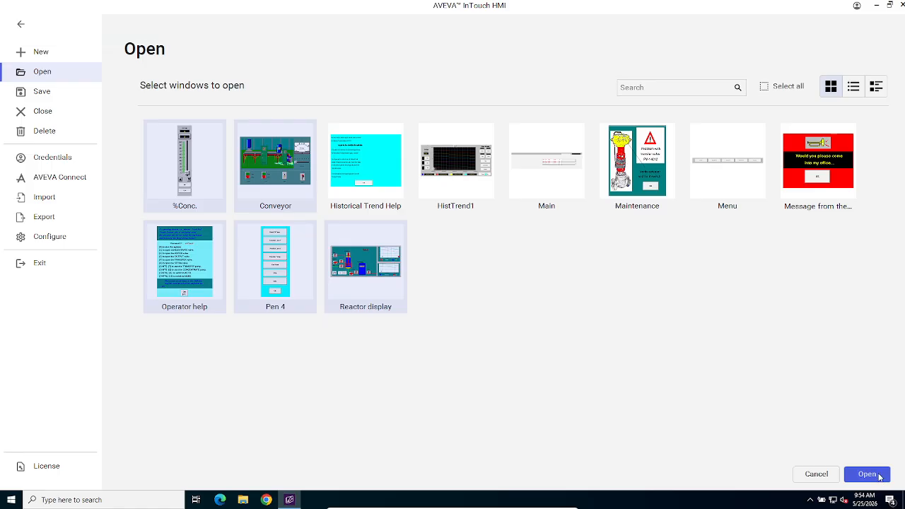
pyautogui.click(874, 476)
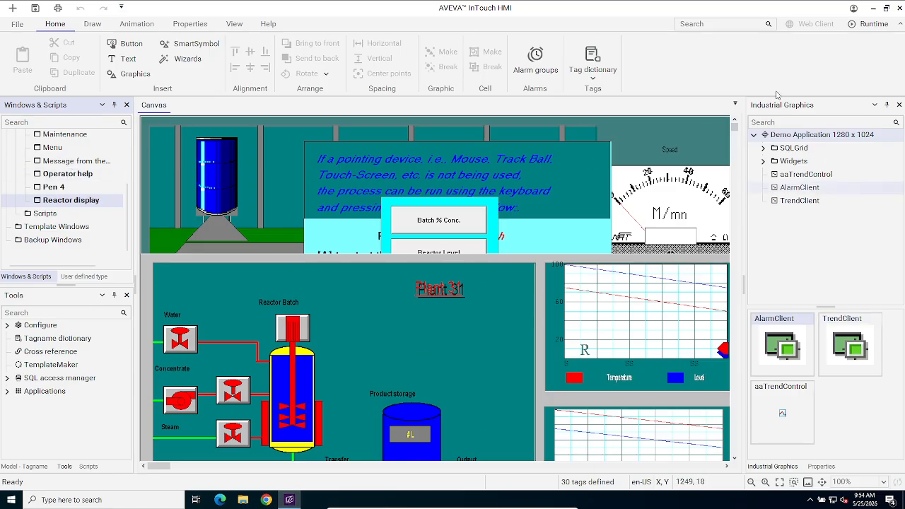
# Start the application in runtime, close the Pen 4 selection window and set the conveyor's speed control switch to Manual.
pyautogui.click(872, 24)
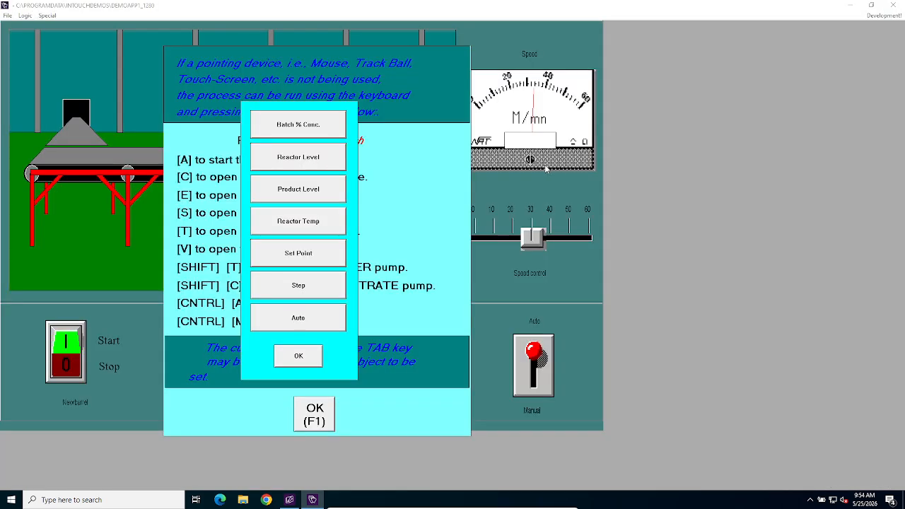
pyautogui.click(288, 354)
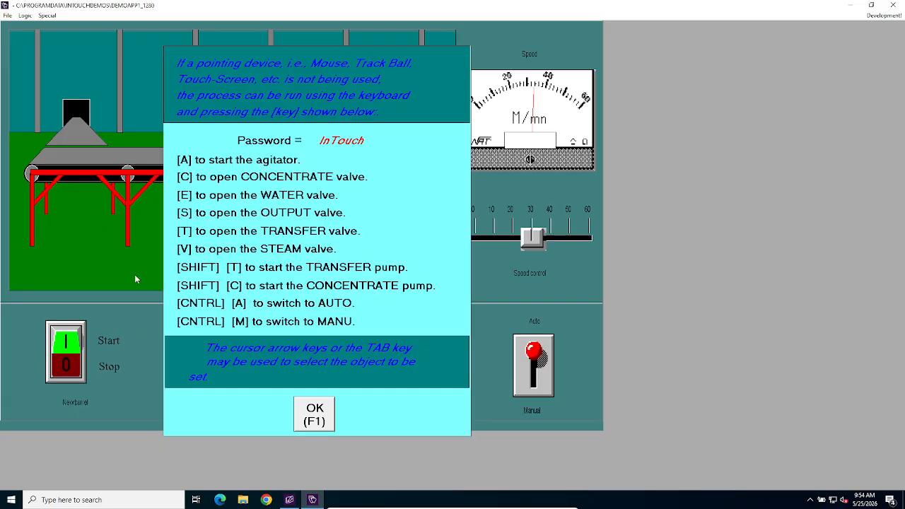
pyautogui.click(532, 359)
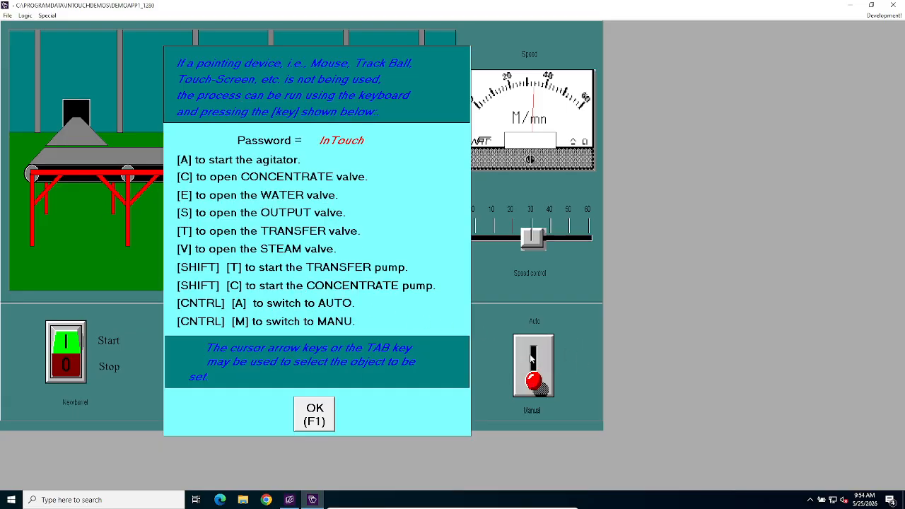